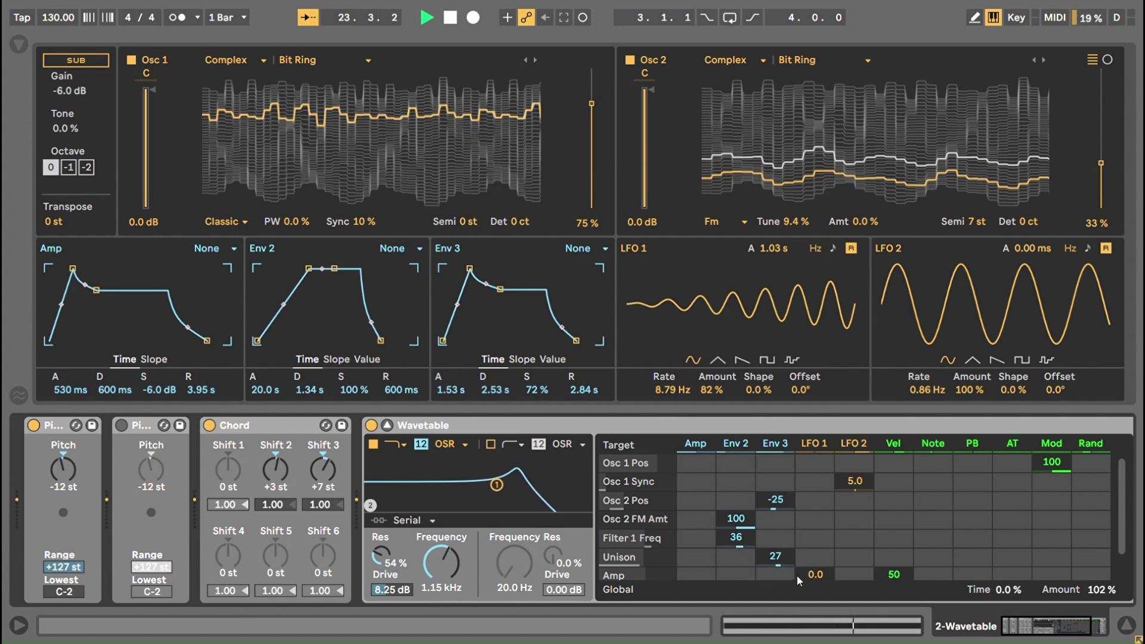
# - Check the sustained C3 note clip on the Wavetable track against the track's device chain
pyautogui.click(795, 631)
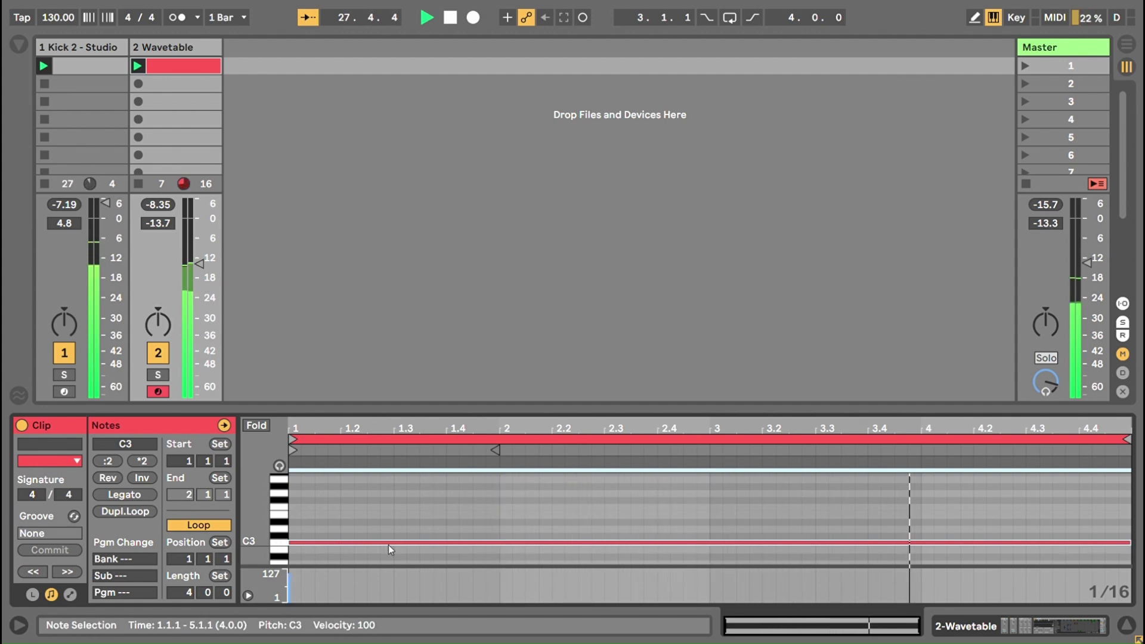
pyautogui.click(979, 626)
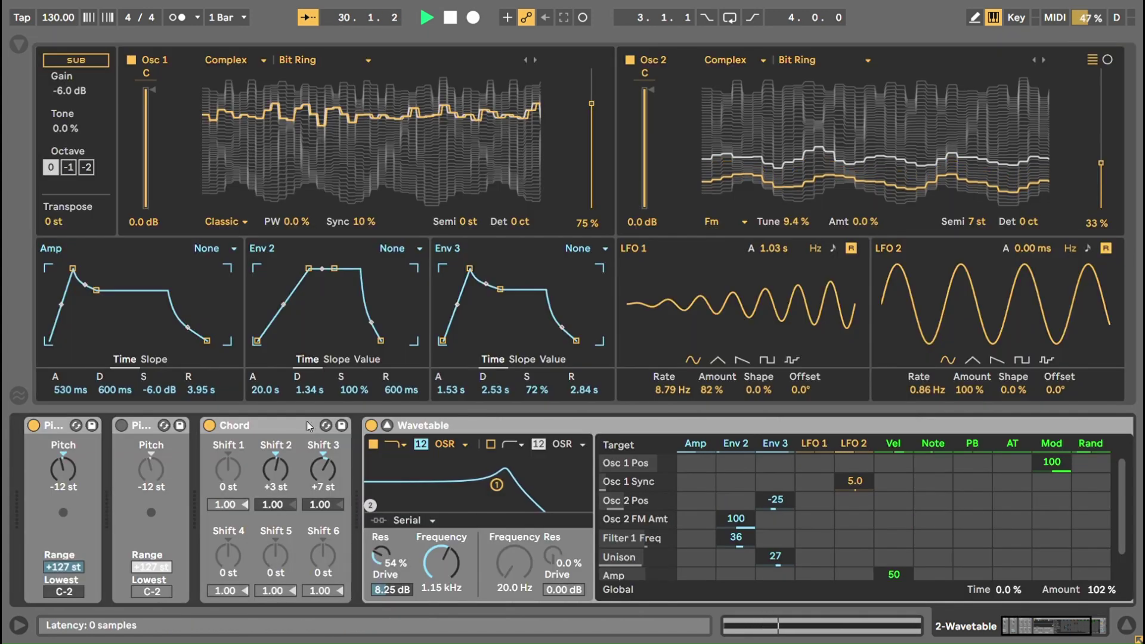
pyautogui.click(821, 633)
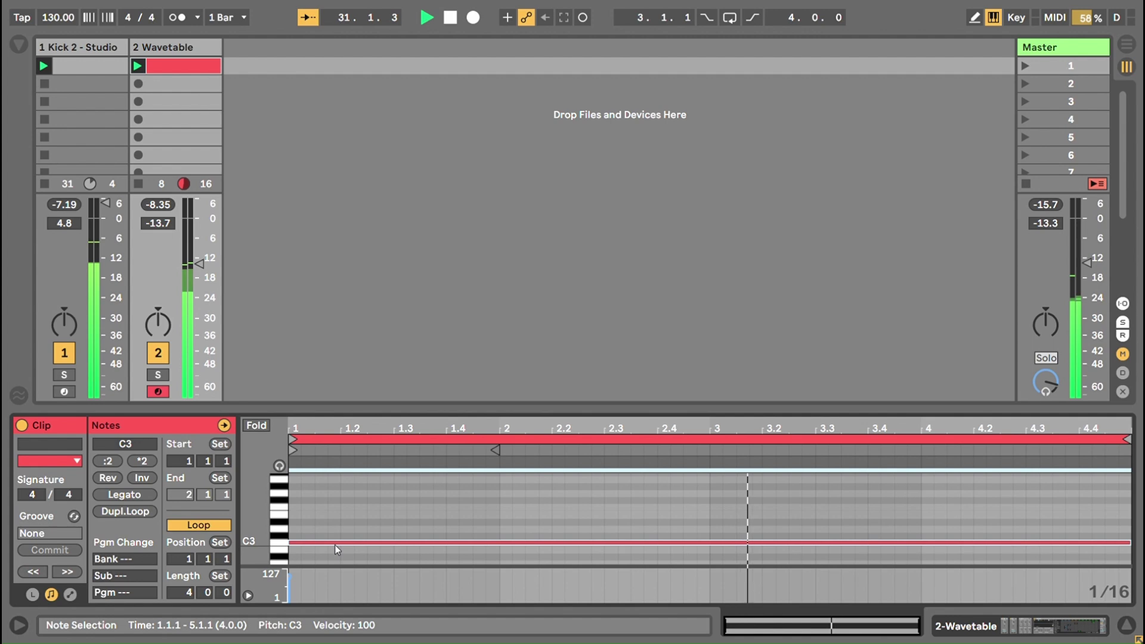
pyautogui.hotkey('shift', 'Tab')
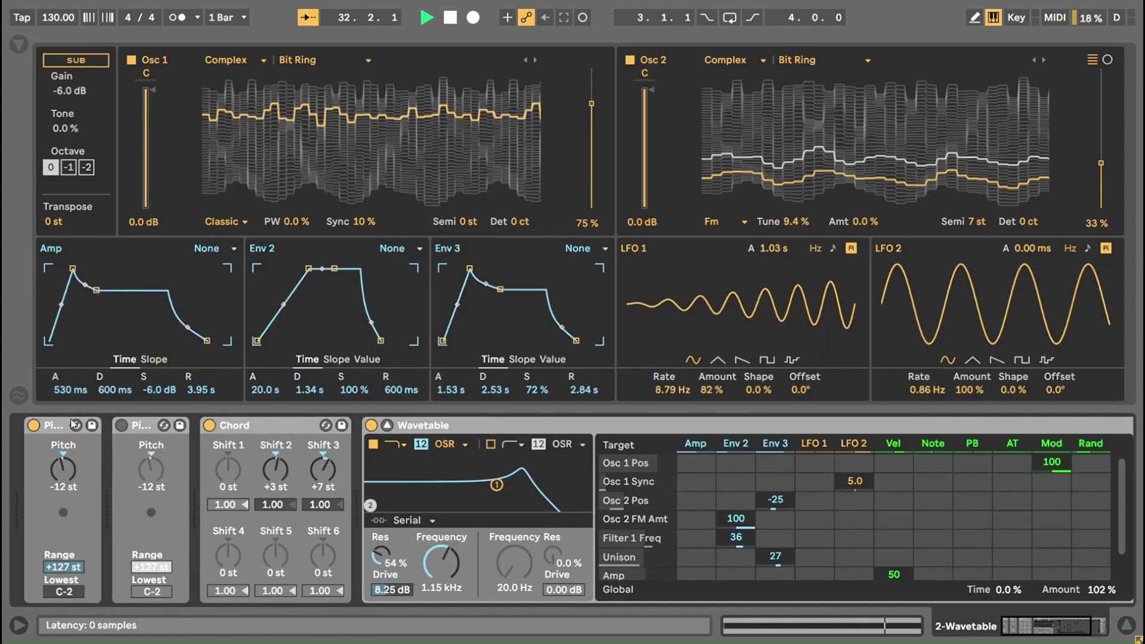
# - Audition extra Chord voices with Shift 4 at -12 st and Shift 5 at +12 st, and reset both to 0 st
pyautogui.click(263, 424)
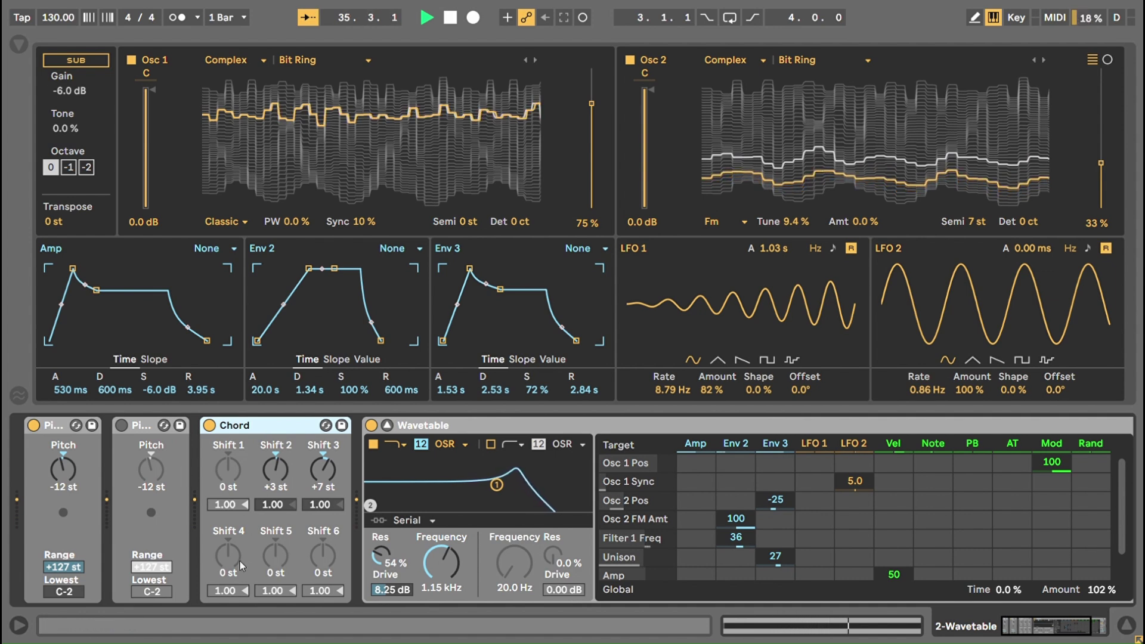
pyautogui.moveTo(230, 557); pyautogui.dragTo(275, 543)
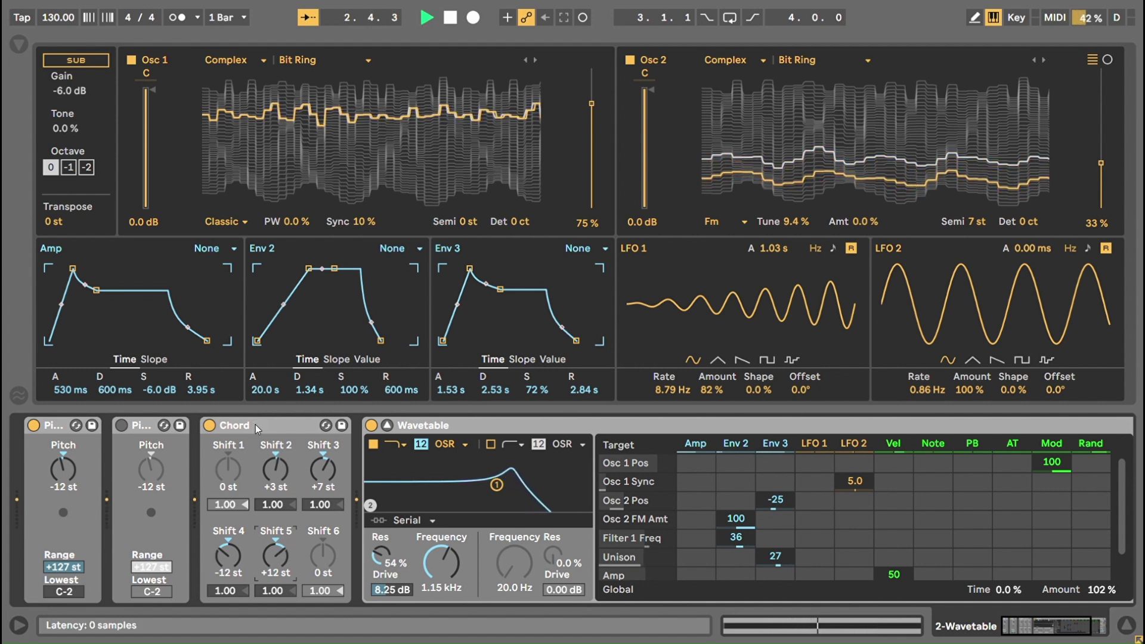
pyautogui.moveTo(228, 556); pyautogui.dragTo(229, 543)
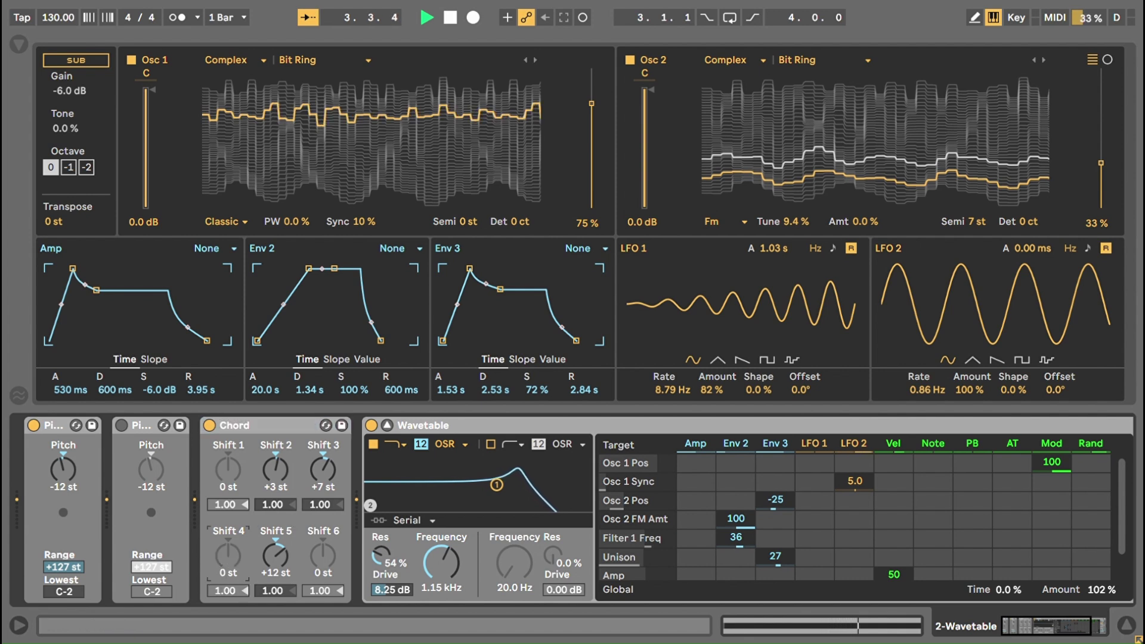
pyautogui.doubleClick(270, 559)
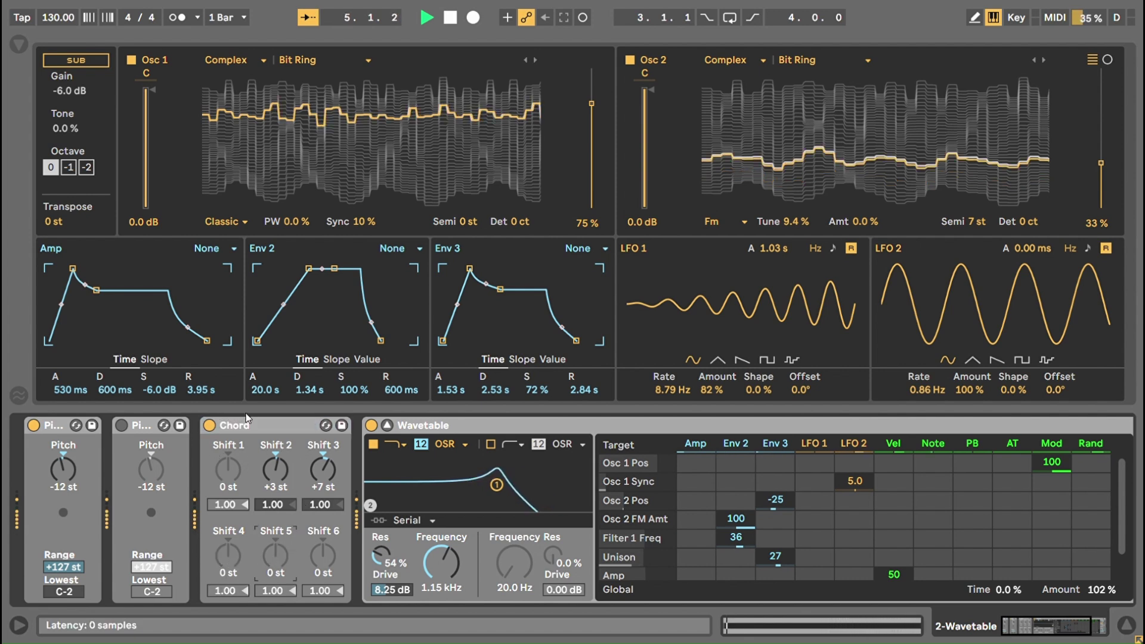
pyautogui.click(256, 426)
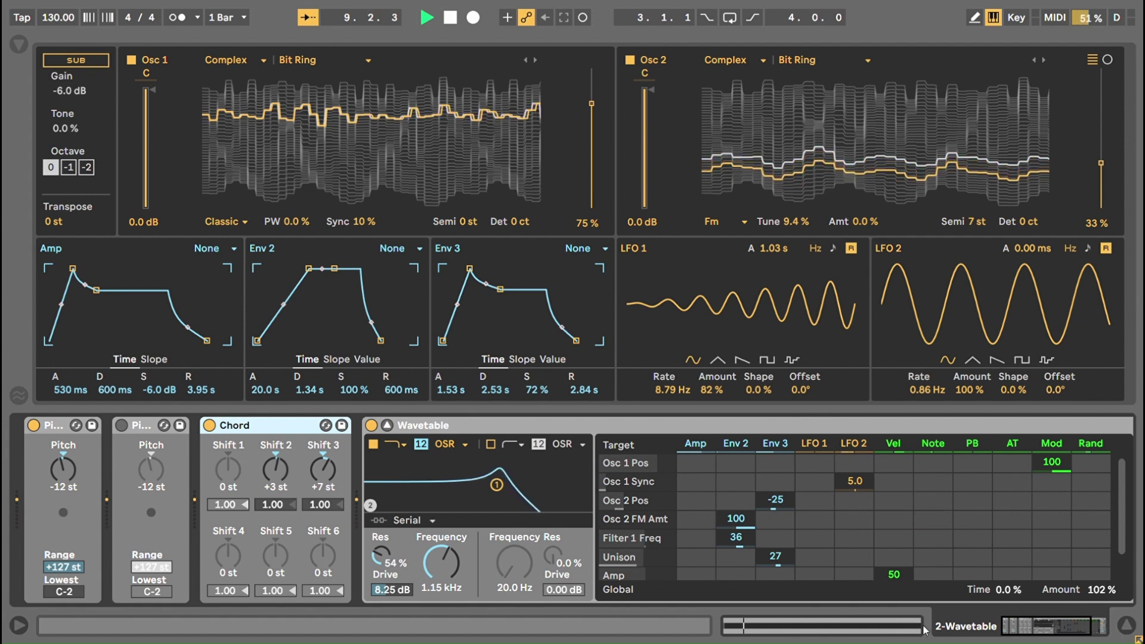
# - Try Wavetable's Shimmer unison with its amount at 0% and undo the change
pyautogui.moveTo(1033, 632); pyautogui.dragTo(1043, 638)
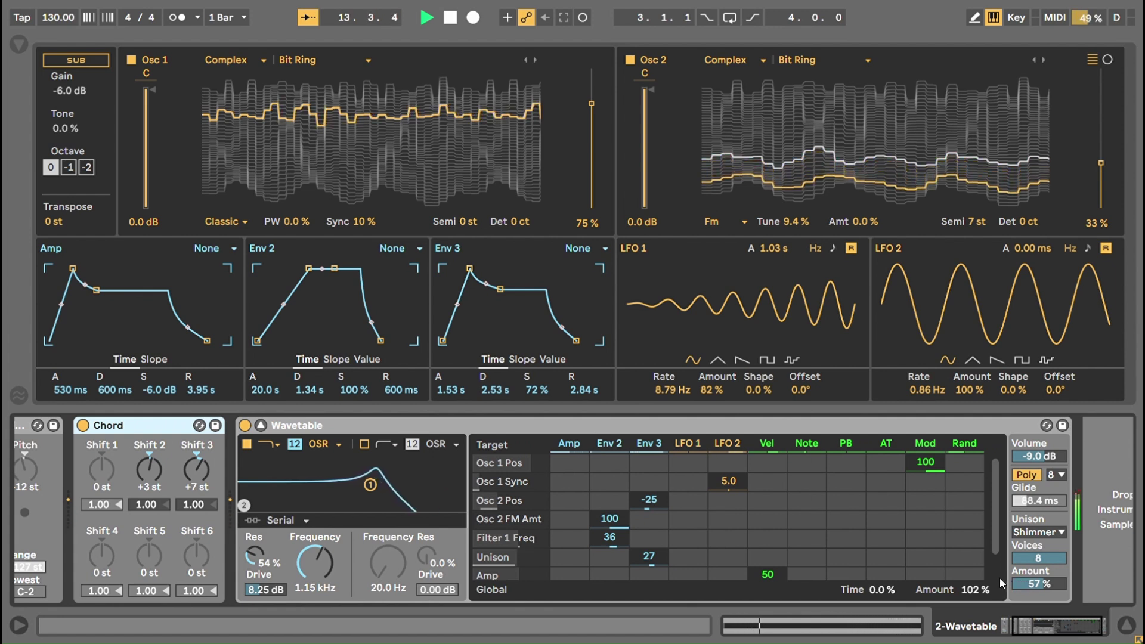
pyautogui.click(1041, 579)
pyautogui.moveTo(1041, 579); pyautogui.dragTo(1041, 583)
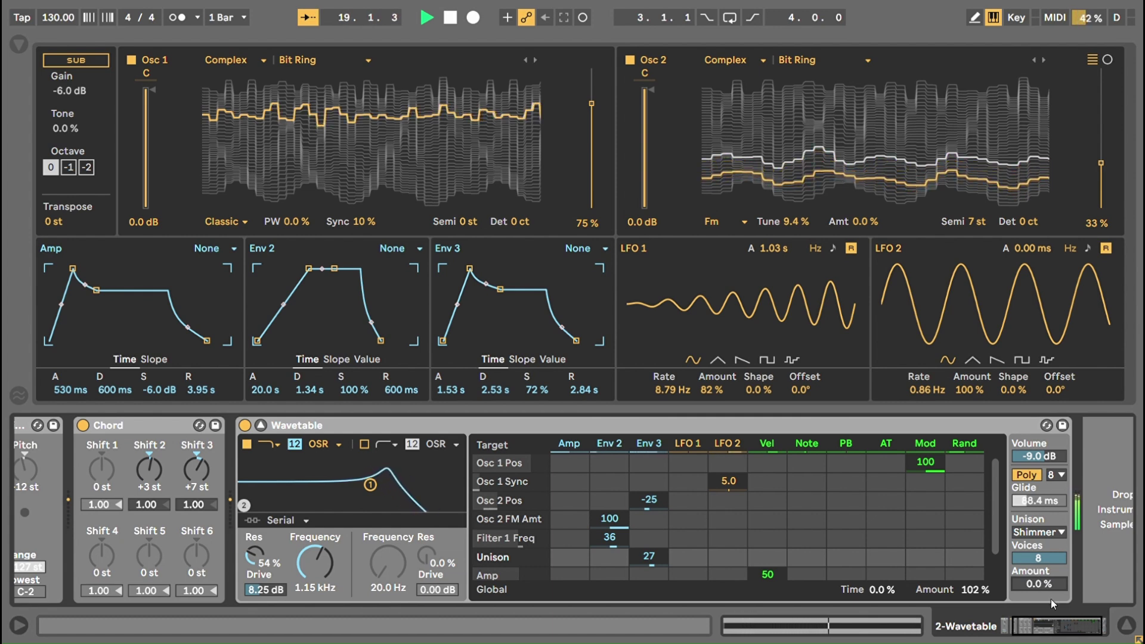
pyautogui.hotkey('ctrl', 'z')
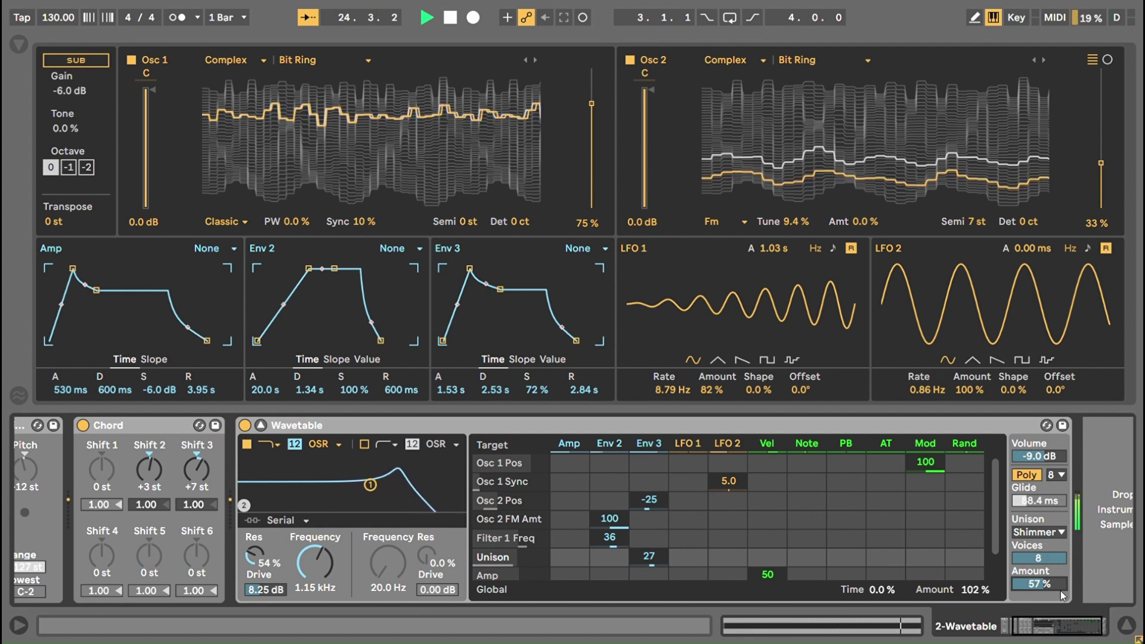
pyautogui.moveTo(1050, 587); pyautogui.dragTo(1051, 587)
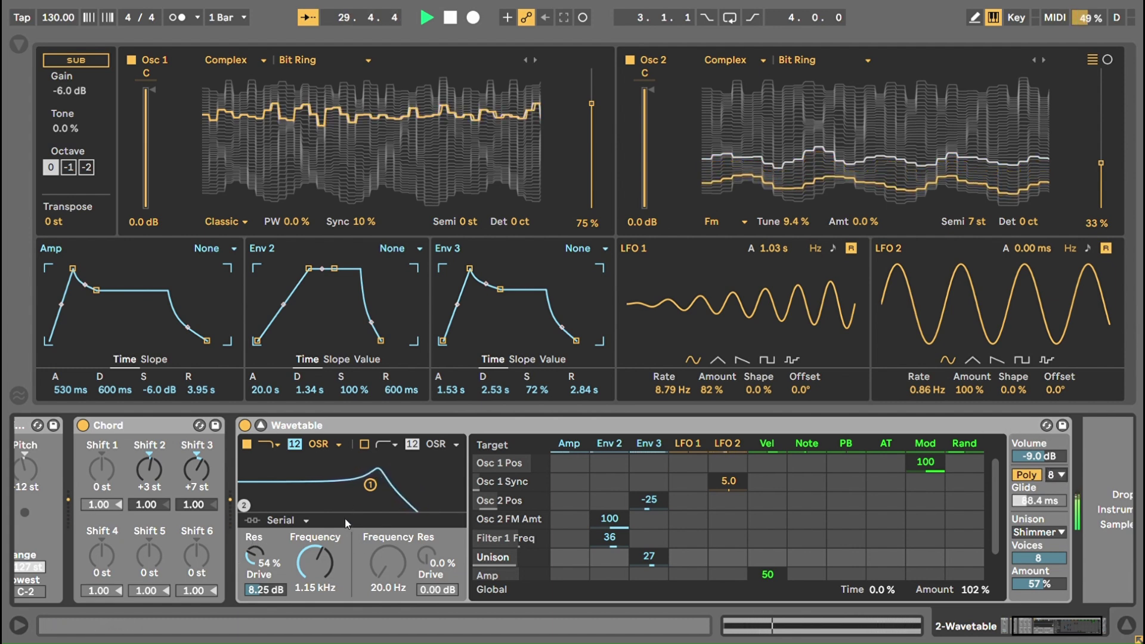
# - Try Filter 1's drive at 24 dB and undo the change
pyautogui.click(265, 591)
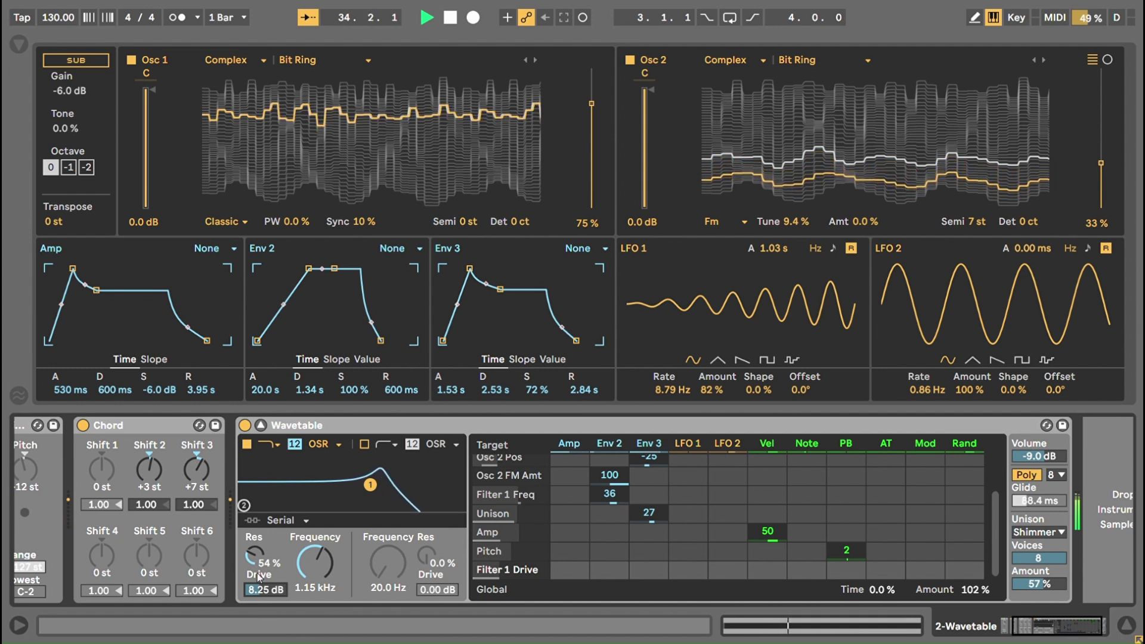
pyautogui.moveTo(266, 589); pyautogui.dragTo(266, 537)
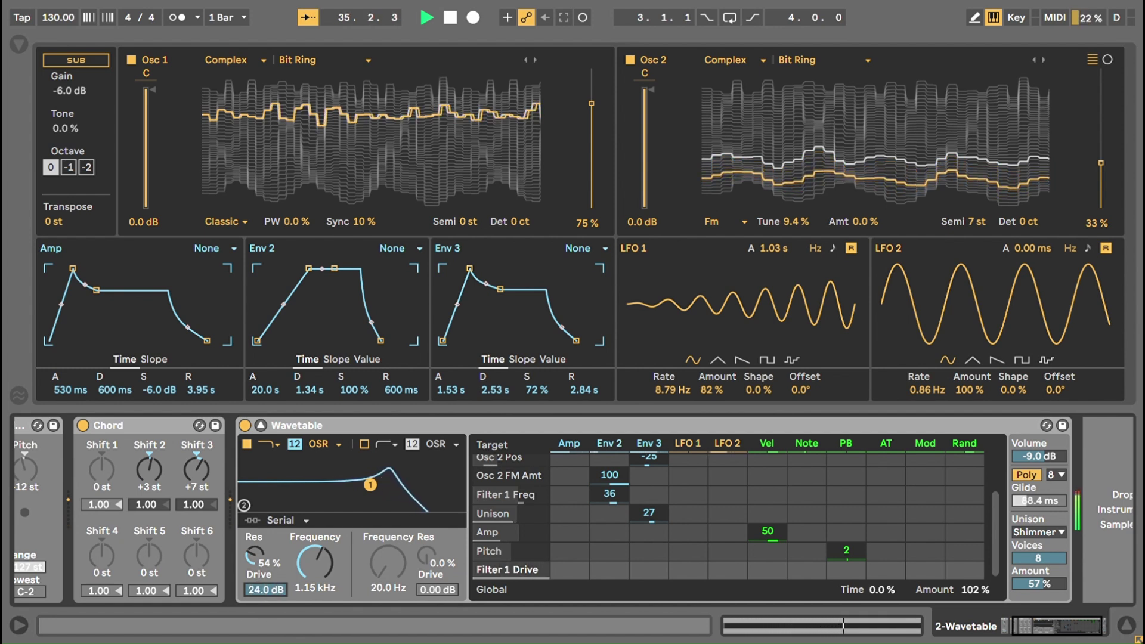
pyautogui.hotkey('ctrl', 'z')
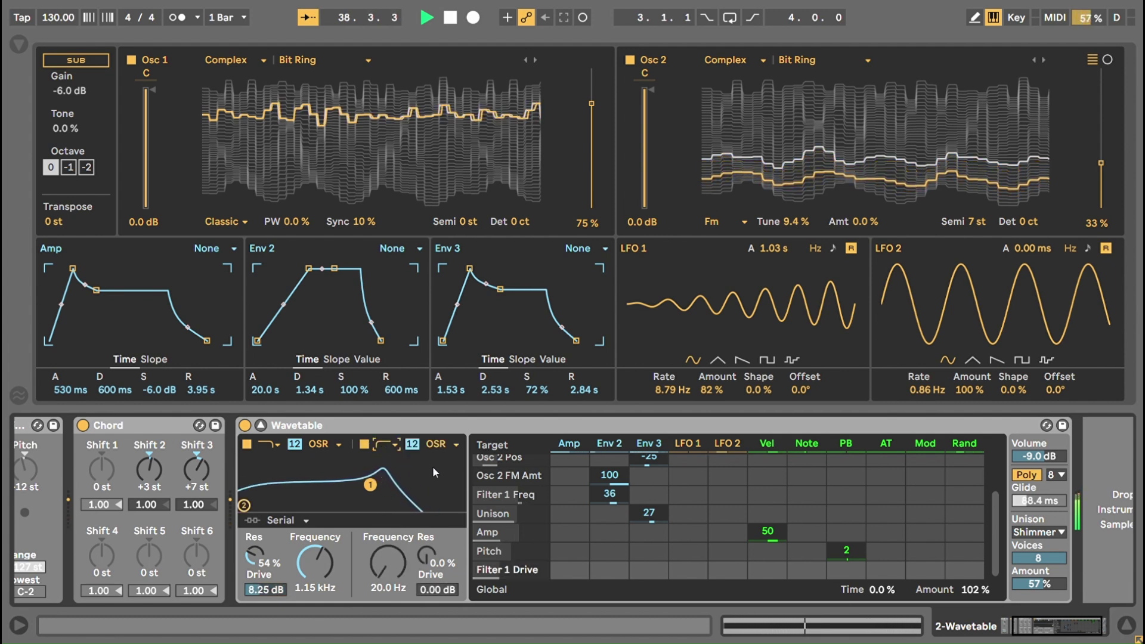
# - Set Filter 2's drive to 9 dB and switch that filter off
pyautogui.moveTo(438, 590); pyautogui.dragTo(437, 579)
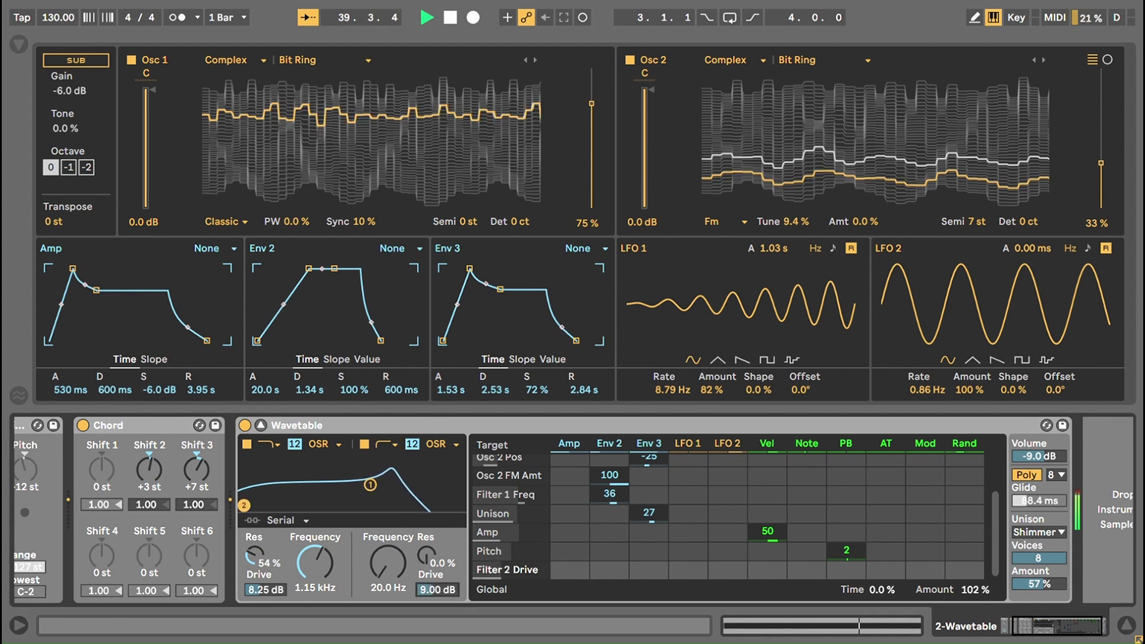
pyautogui.click(365, 444)
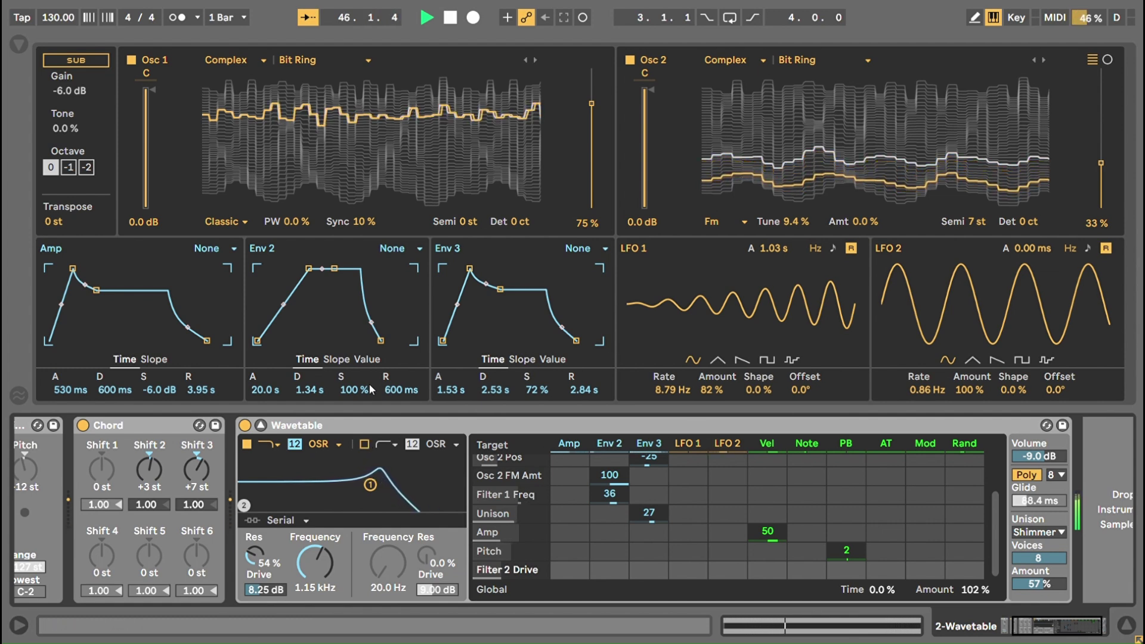
# - Try raising Filter 1's cutoff frequency and undo the change
pyautogui.click(310, 561)
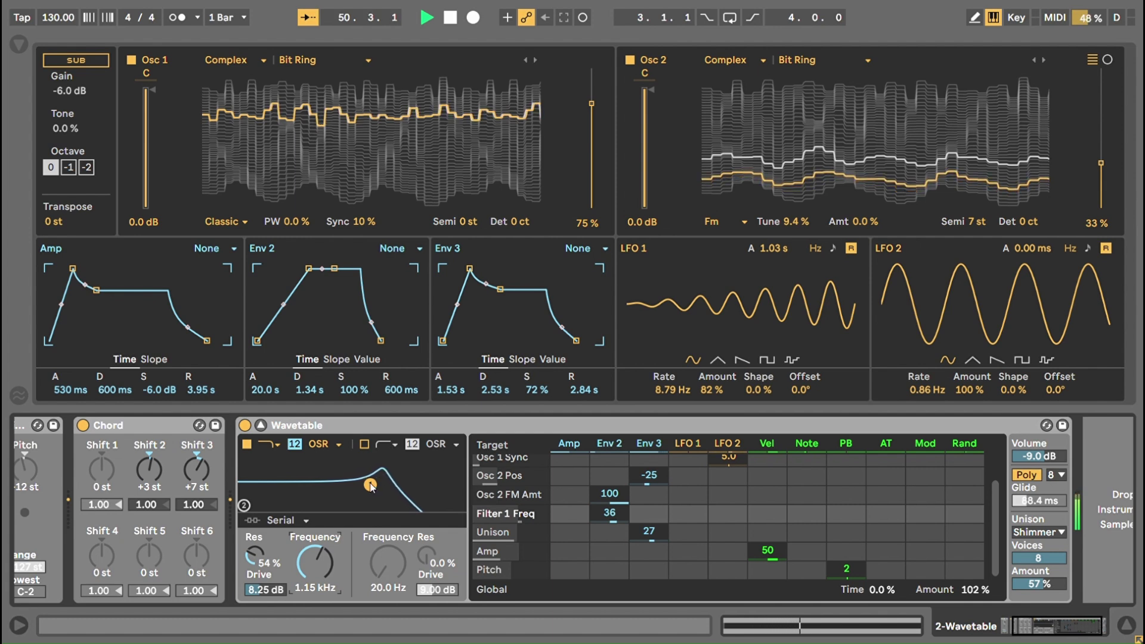
pyautogui.moveTo(371, 485); pyautogui.dragTo(372, 484)
pyautogui.moveTo(318, 587); pyautogui.dragTo(318, 545)
pyautogui.hotkey('ctrl', 'z')
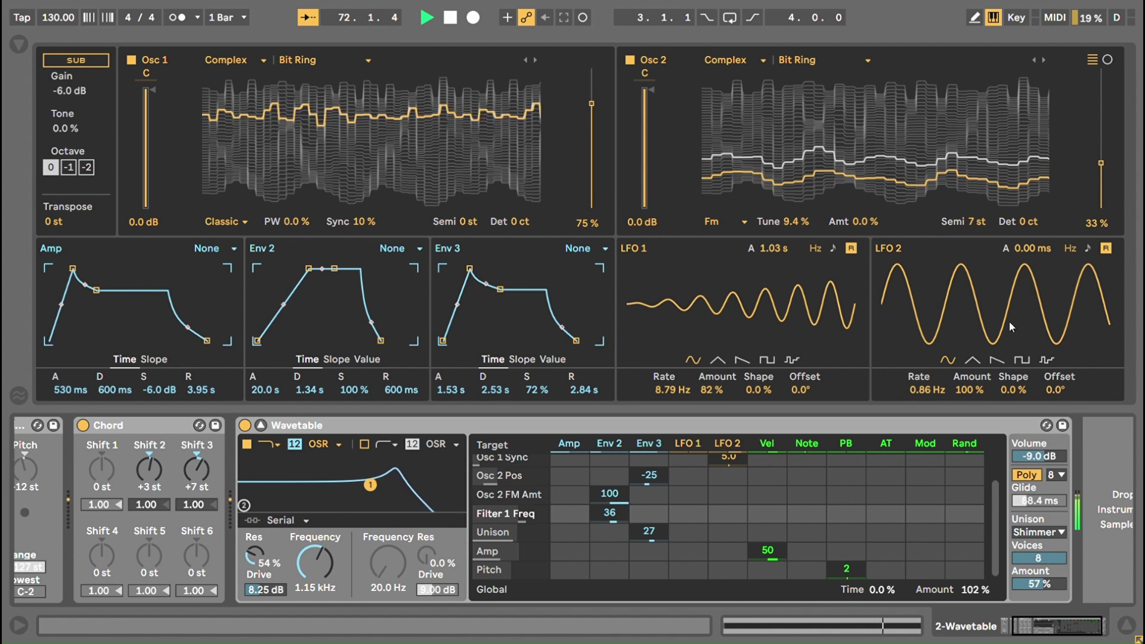
pyautogui.click(694, 574)
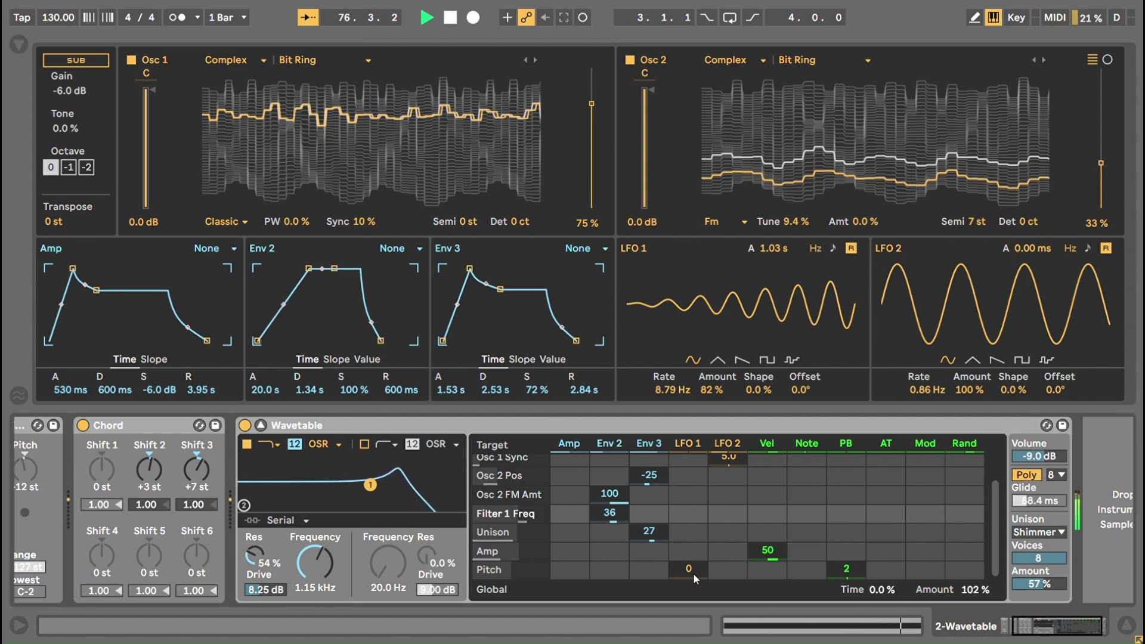
# - Audition oscillator 1's wavetable position with oscillator 2 switched off, and switch oscillator 2 back on
pyautogui.click(188, 57)
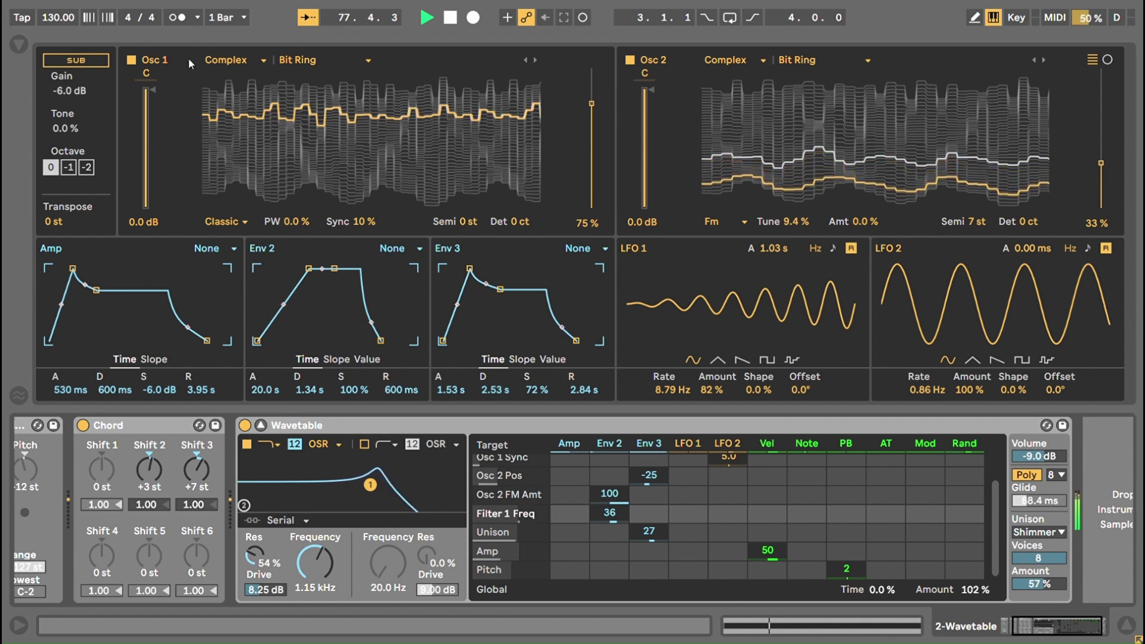
pyautogui.click(630, 60)
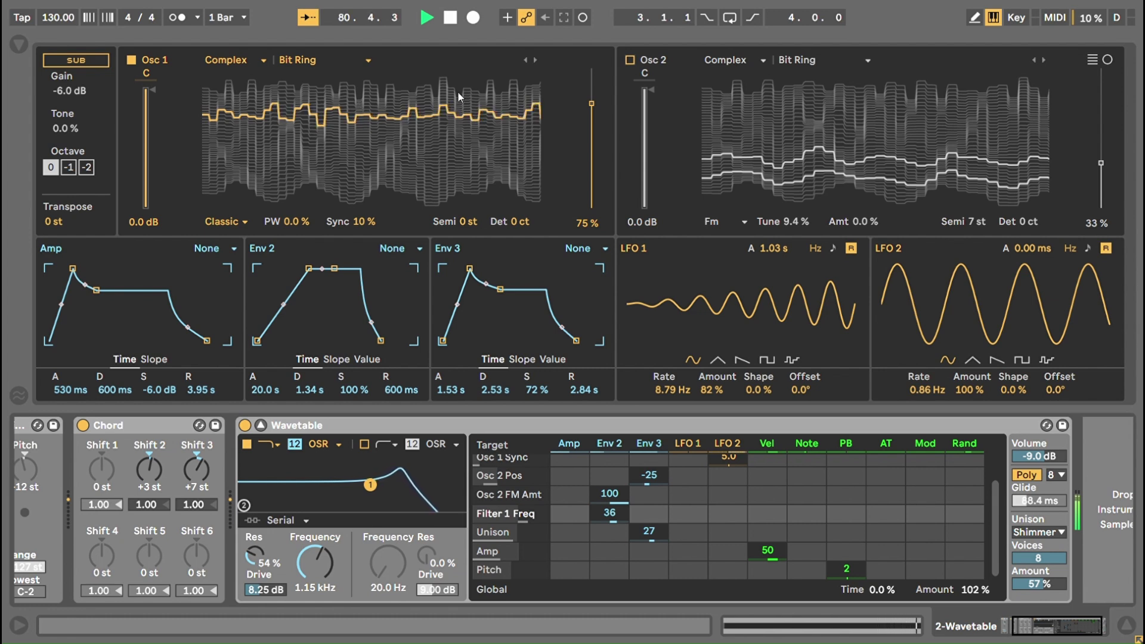
pyautogui.moveTo(592, 104)
pyautogui.mouseDown()
pyautogui.moveTo(592, 85)
pyautogui.moveTo(593, 101)
pyautogui.mouseUp()
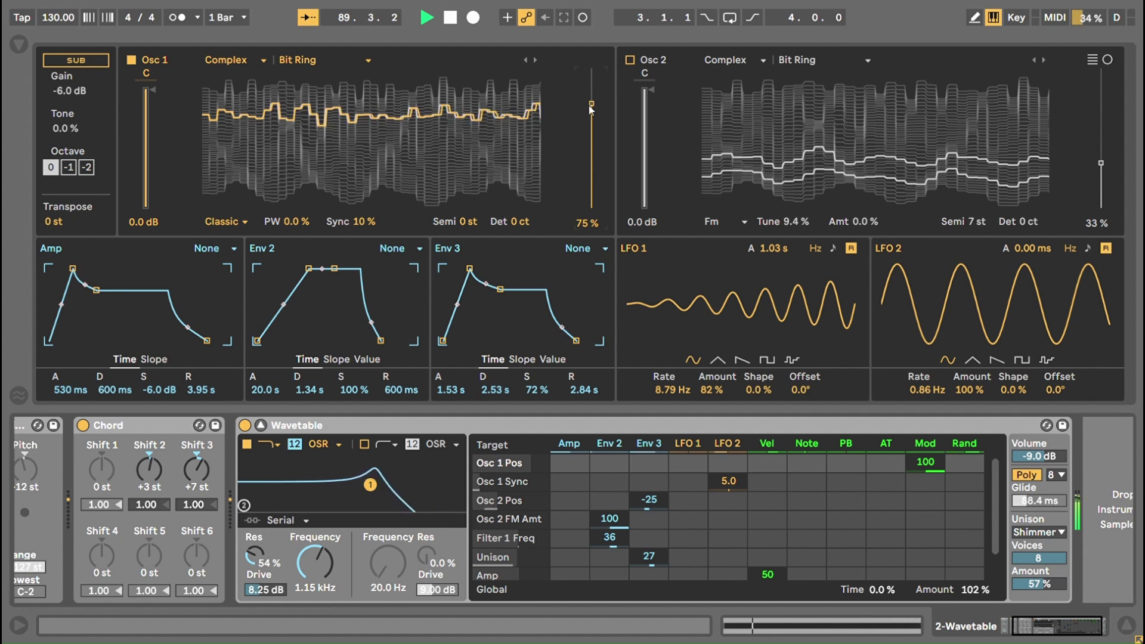
pyautogui.click(630, 60)
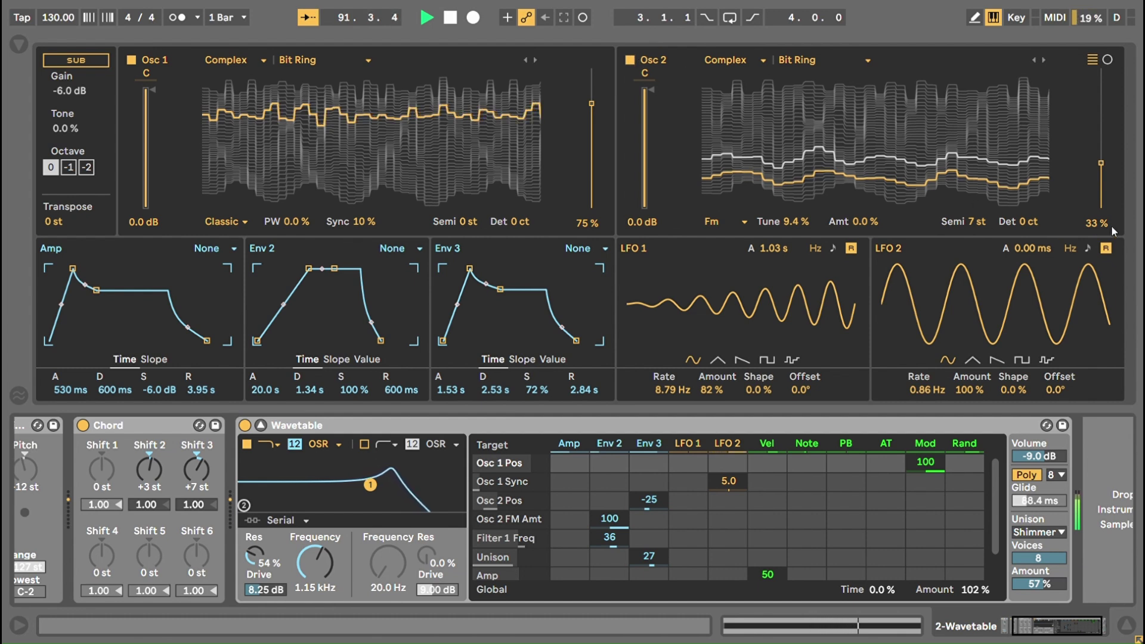
# - Set oscillator 2's wavetable position to 45%
pyautogui.moveTo(1106, 163)
pyautogui.mouseDown()
pyautogui.moveTo(1106, 117)
pyautogui.moveTo(1102, 163)
pyautogui.mouseUp()
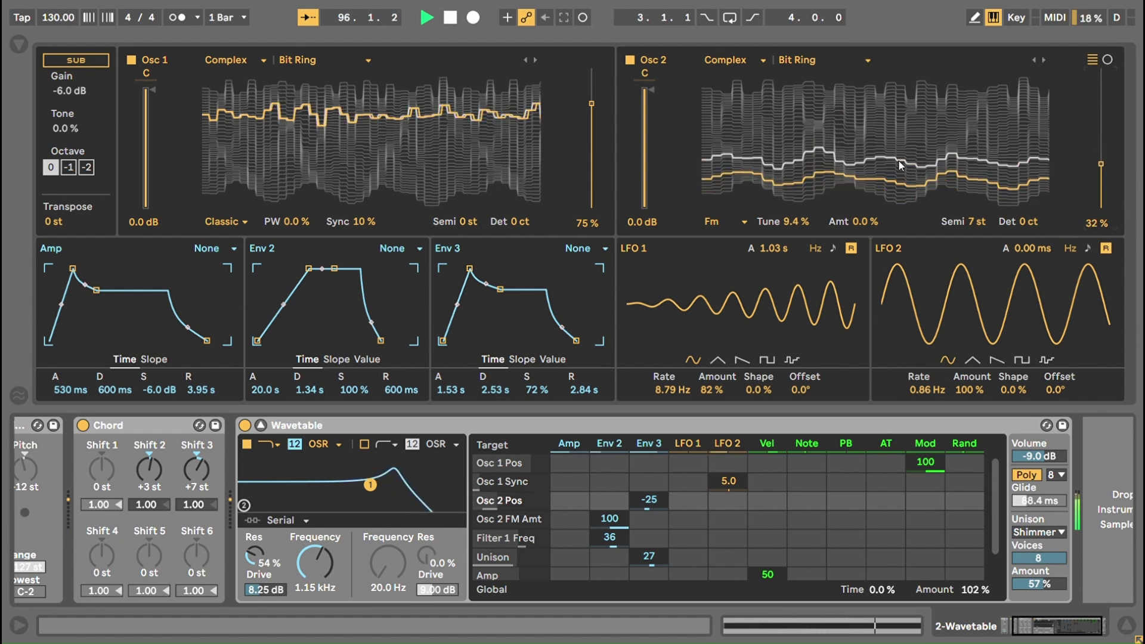
pyautogui.moveTo(793, 184); pyautogui.dragTo(793, 166)
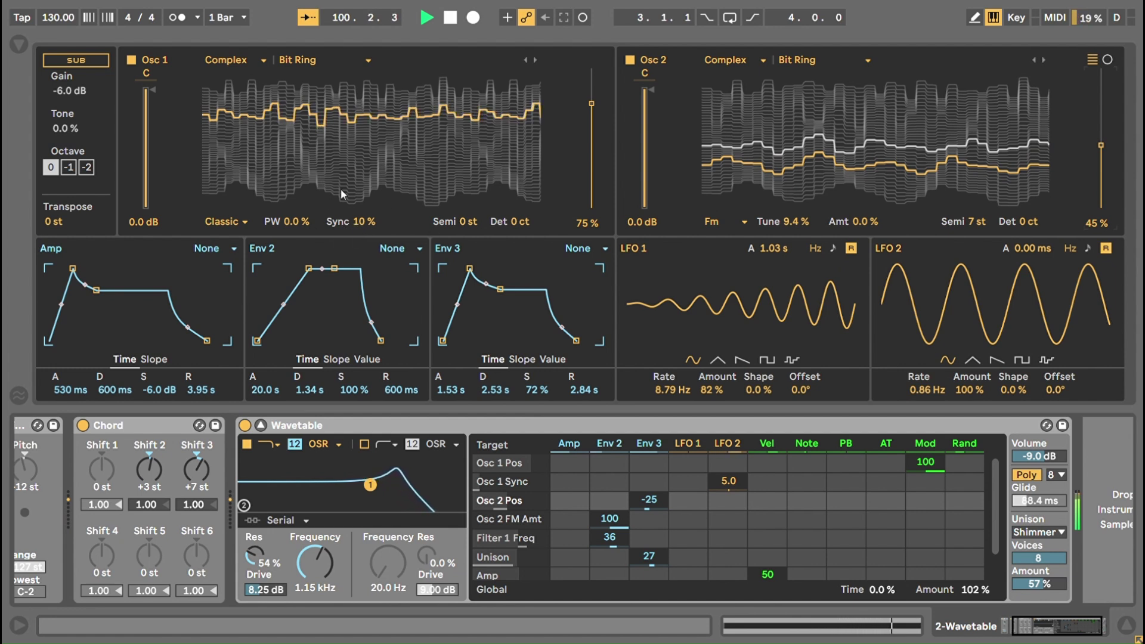
# - Try oscillator 1's Sync at 100% and at 3.9%, undoing each change
pyautogui.click(359, 223)
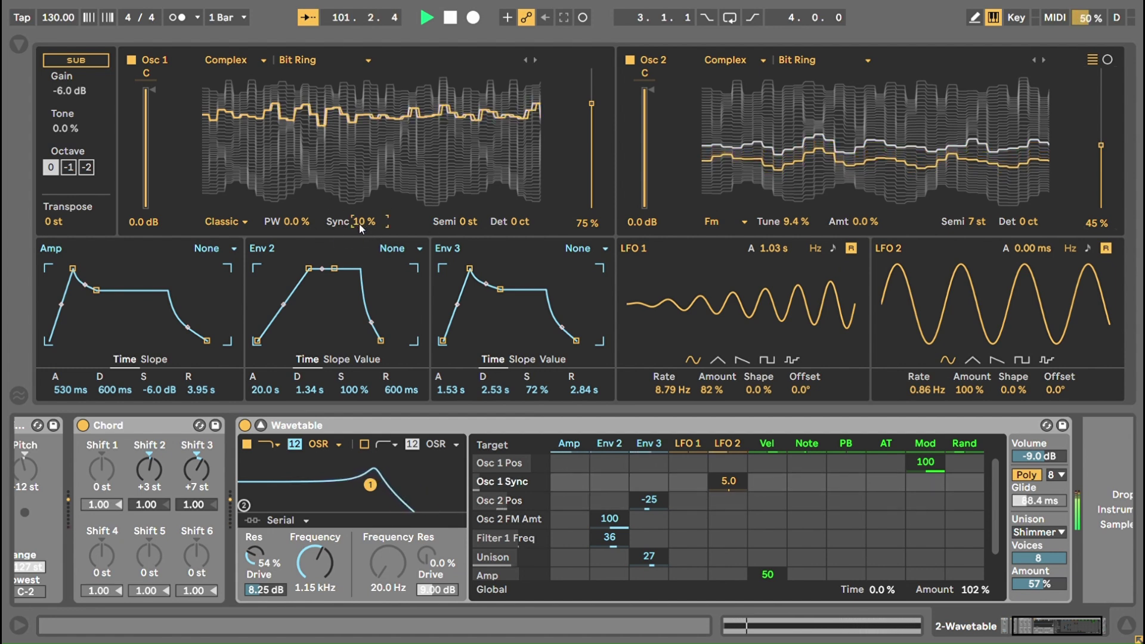
pyautogui.moveTo(360, 224); pyautogui.dragTo(360, 167)
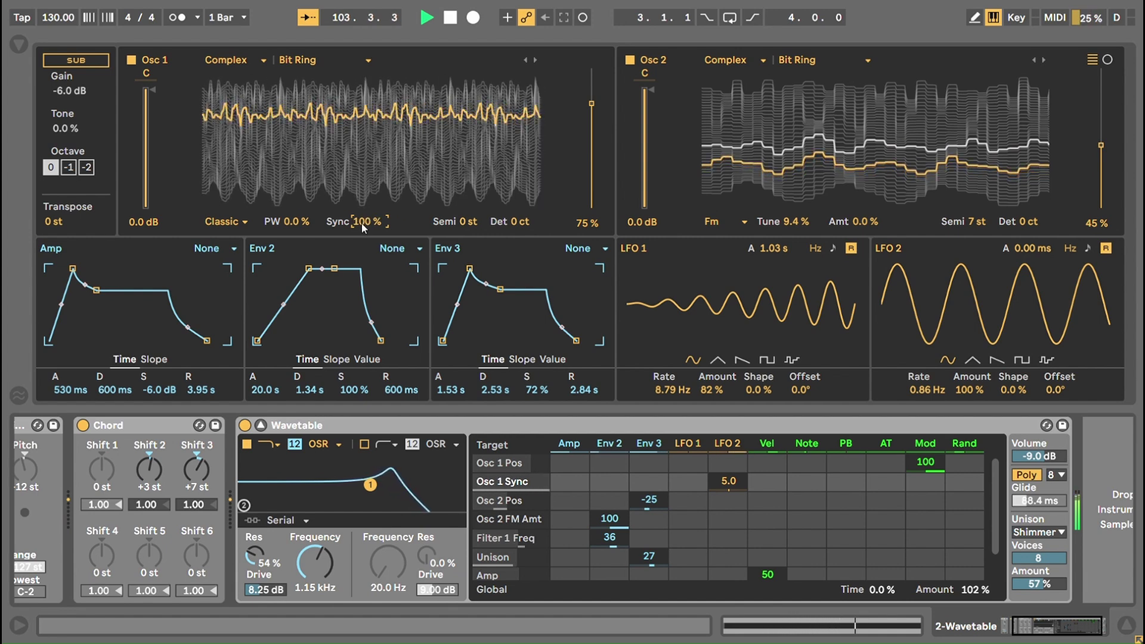
pyautogui.hotkey('ctrl', 'z')
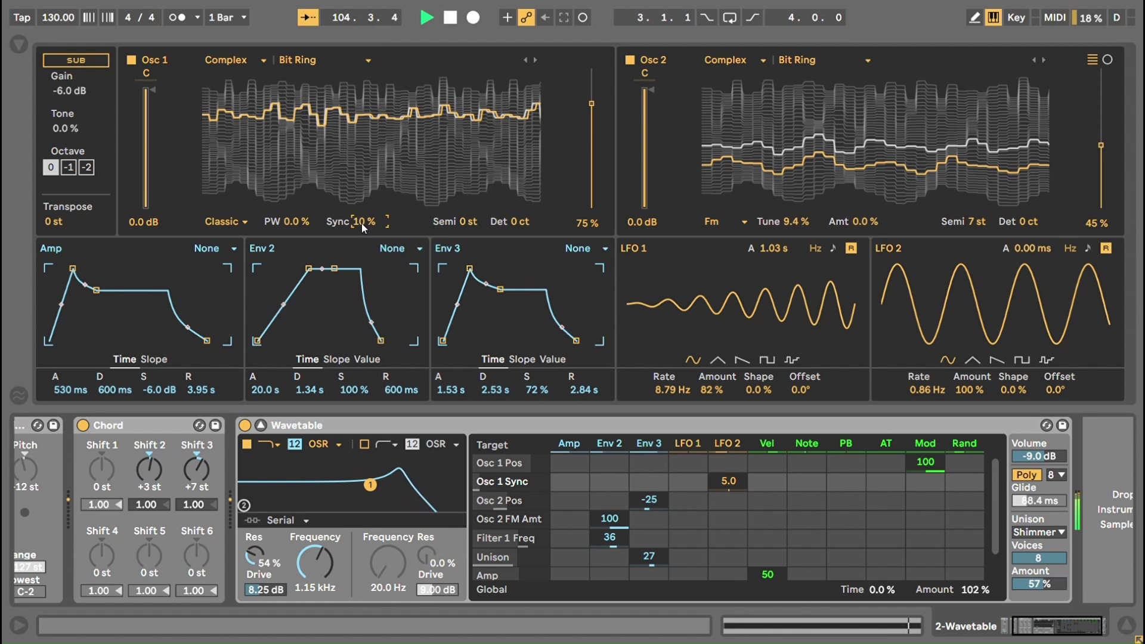
pyautogui.moveTo(366, 223); pyautogui.dragTo(366, 232)
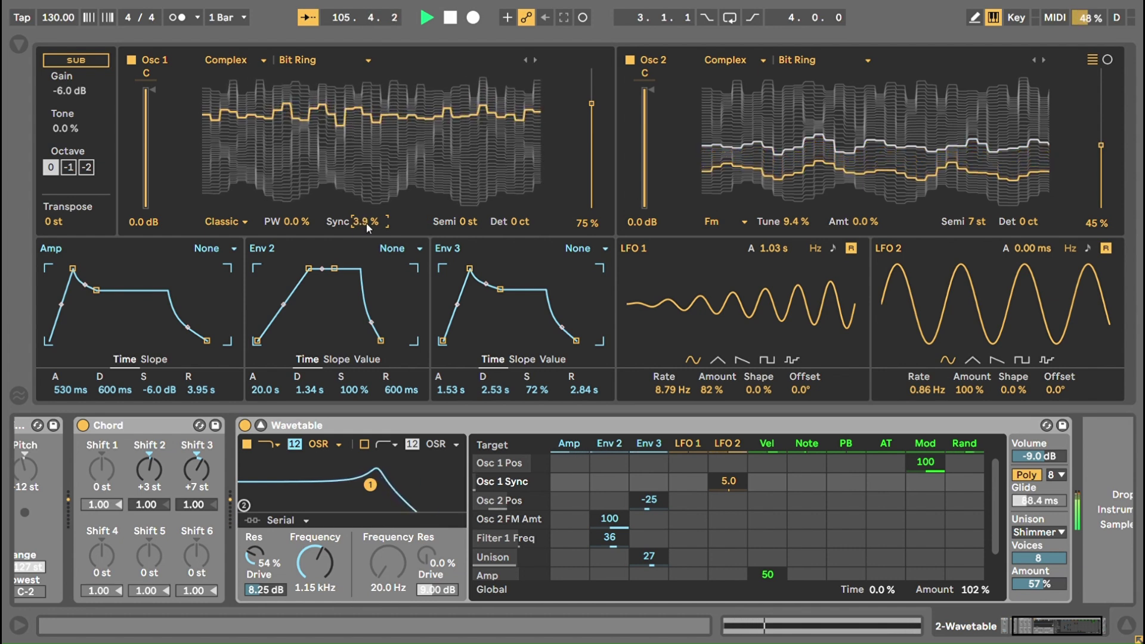
pyautogui.hotkey('ctrl', 'z')
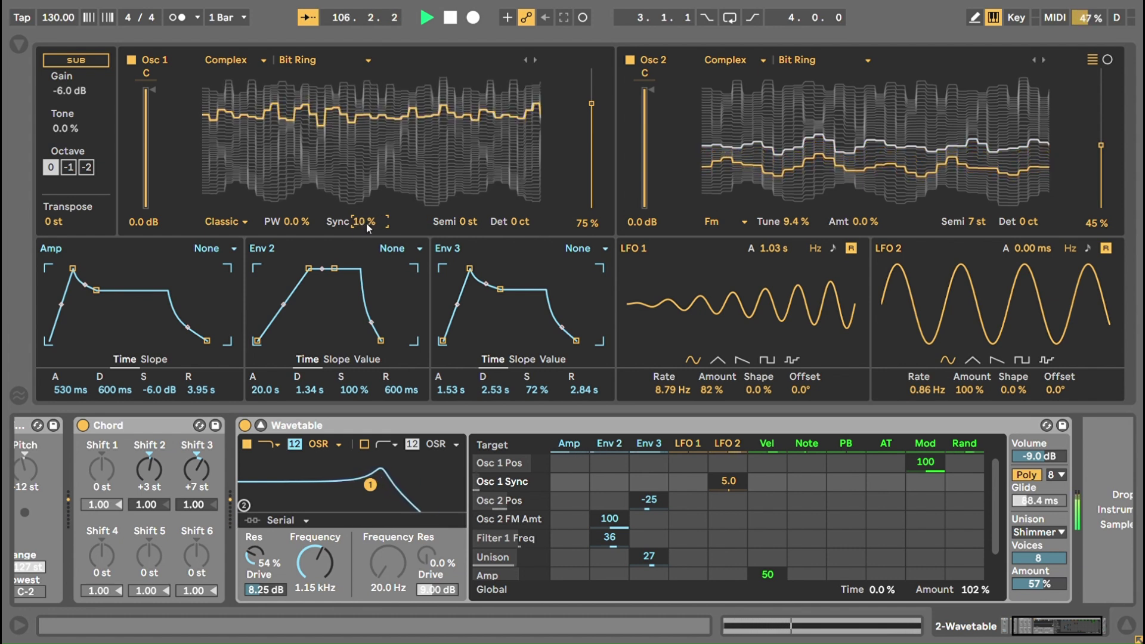
# - Show oscillator 2's FM amount in the modulation matrix and try a lower Semi transposition for that oscillator
pyautogui.click(870, 225)
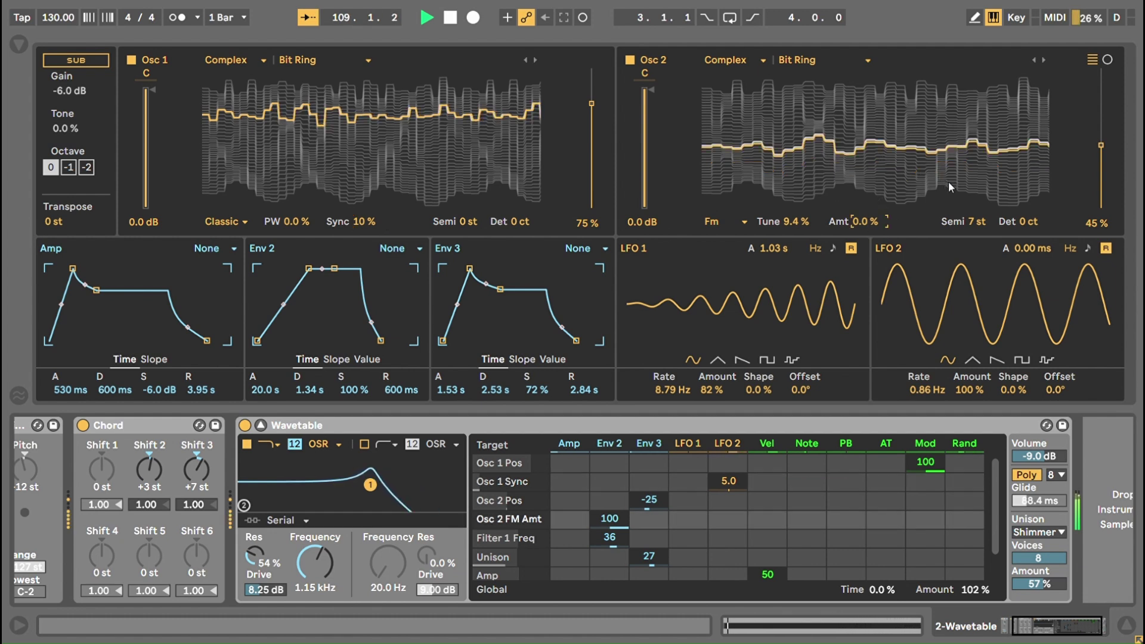
pyautogui.click(979, 221)
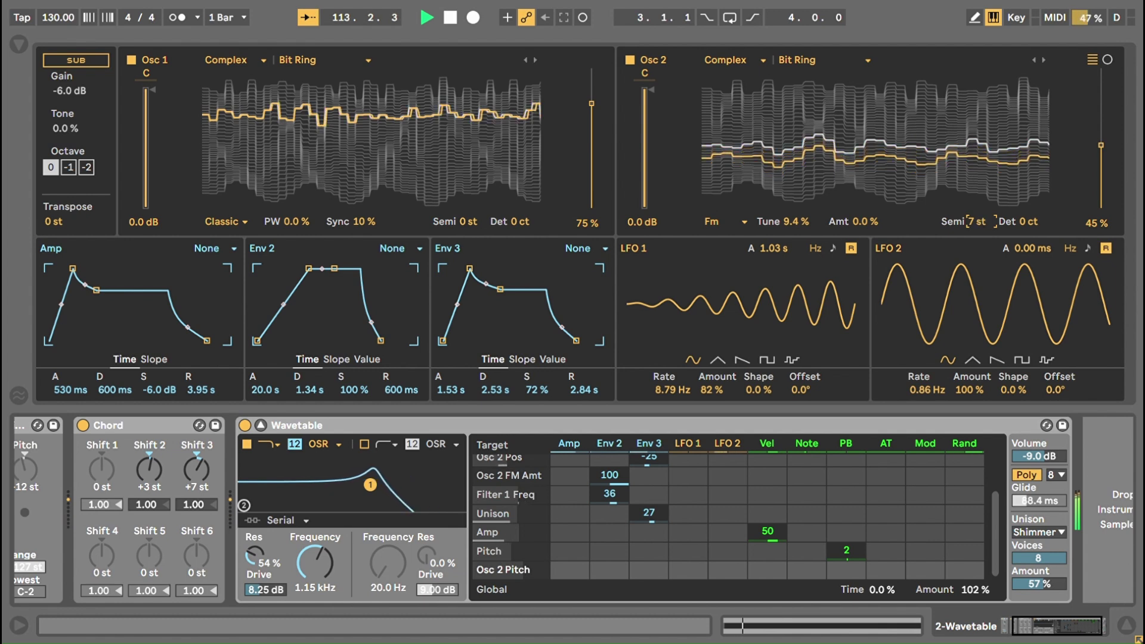
pyautogui.moveTo(974, 222); pyautogui.dragTo(975, 256)
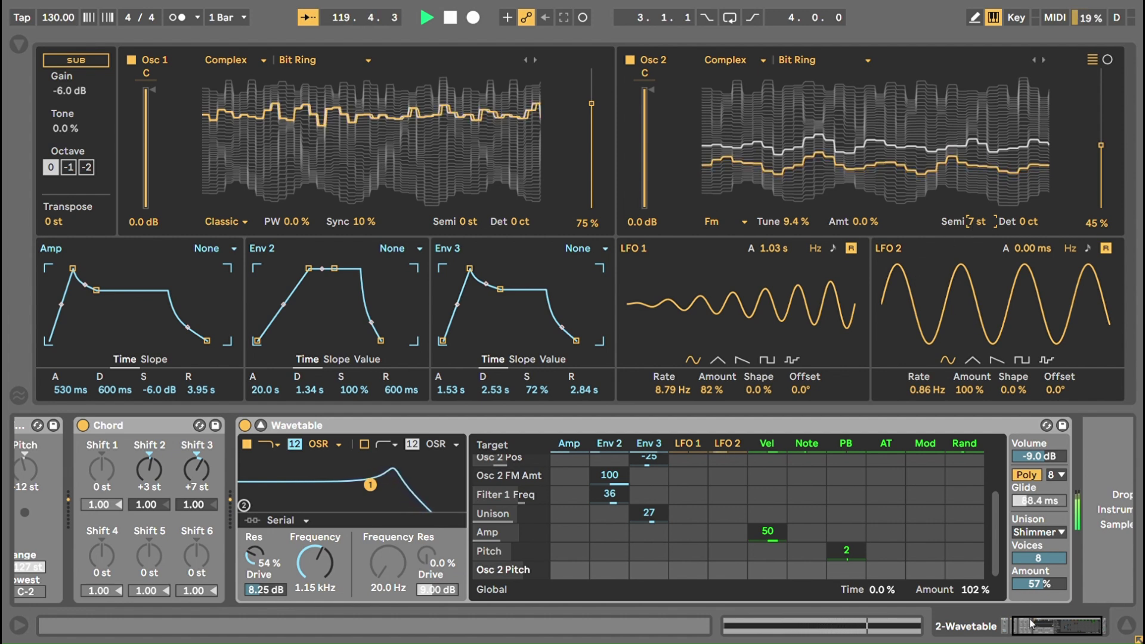
# - Try oscillator 2's FM amount at 17% and at 88%, resetting it to 0% after each trial
pyautogui.moveTo(1030, 623); pyautogui.dragTo(1021, 628)
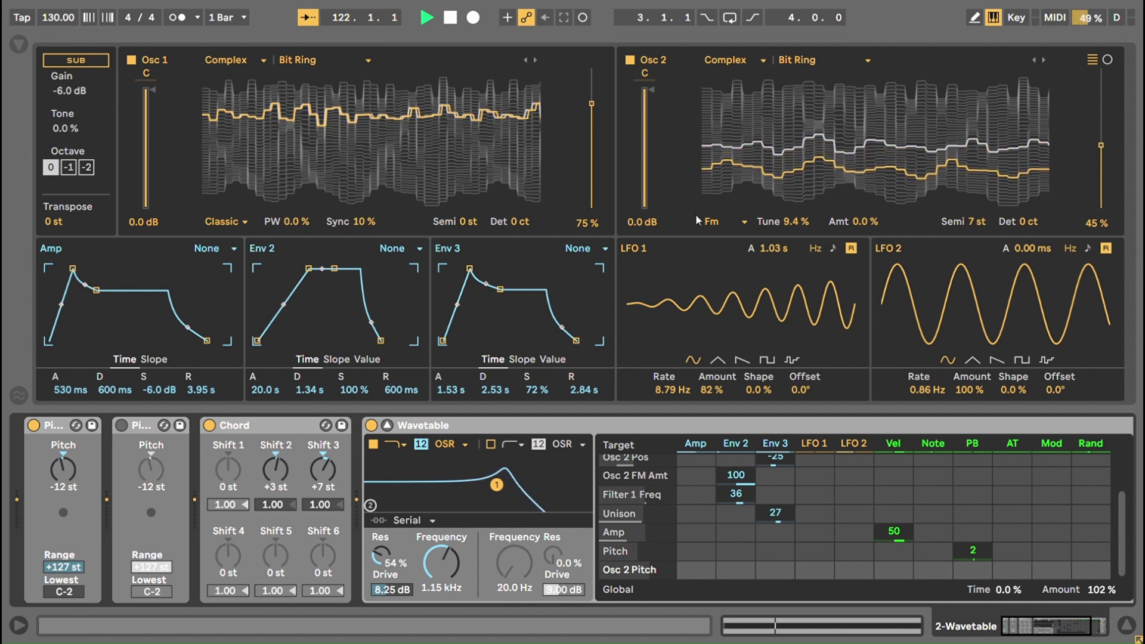
pyautogui.moveTo(868, 230)
pyautogui.mouseDown()
pyautogui.moveTo(868, 169)
pyautogui.moveTo(868, 230)
pyautogui.mouseUp()
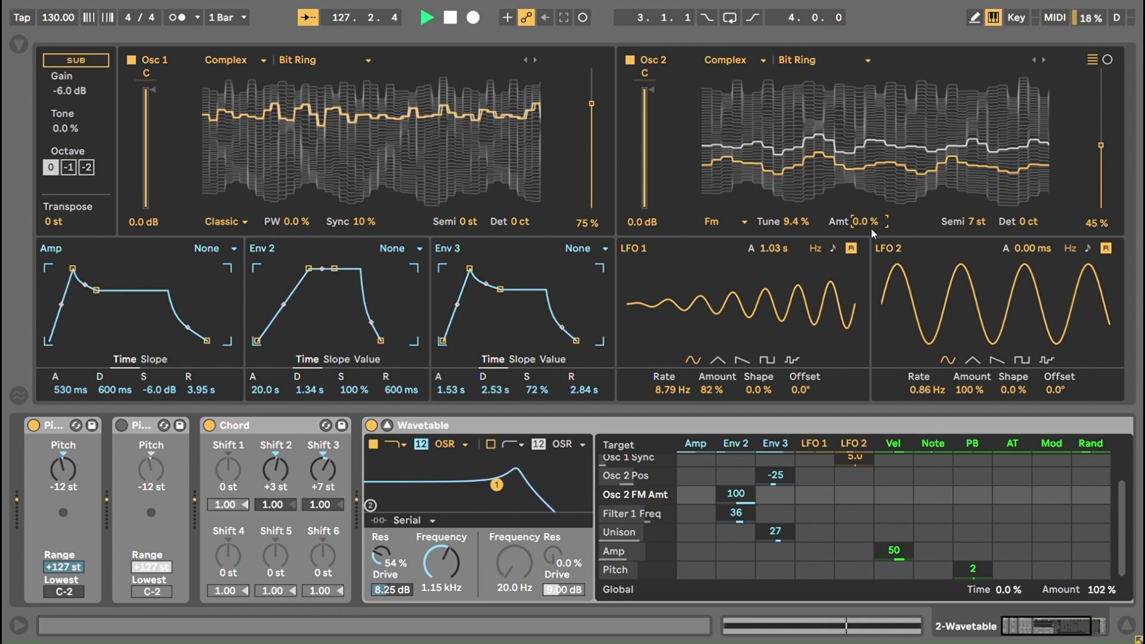
pyautogui.moveTo(868, 229); pyautogui.dragTo(868, 219)
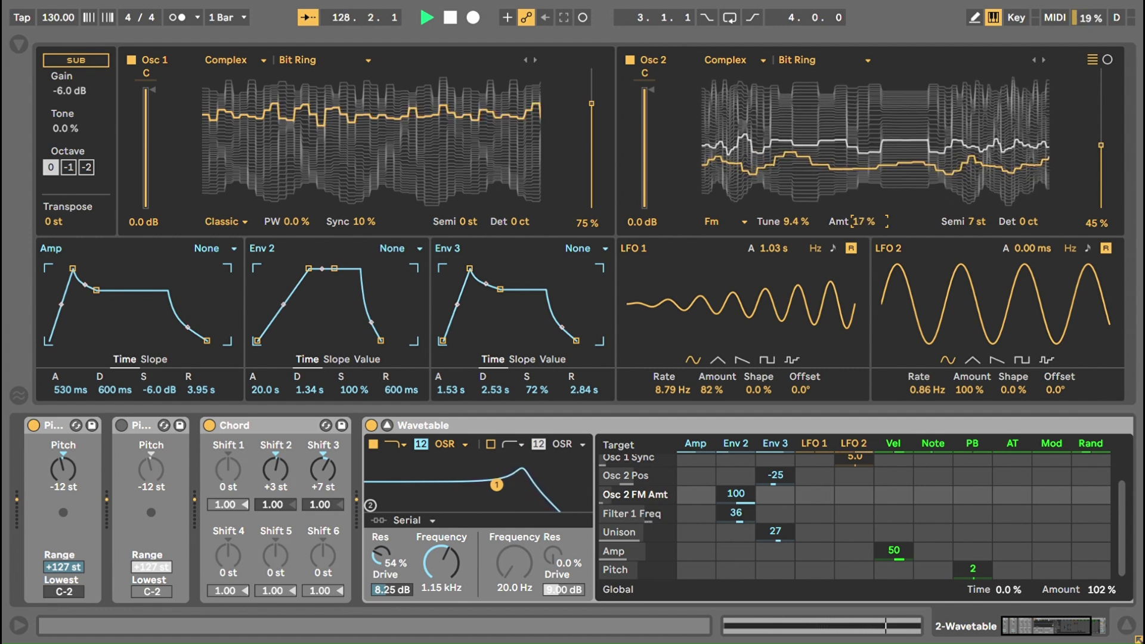
pyautogui.doubleClick(868, 225)
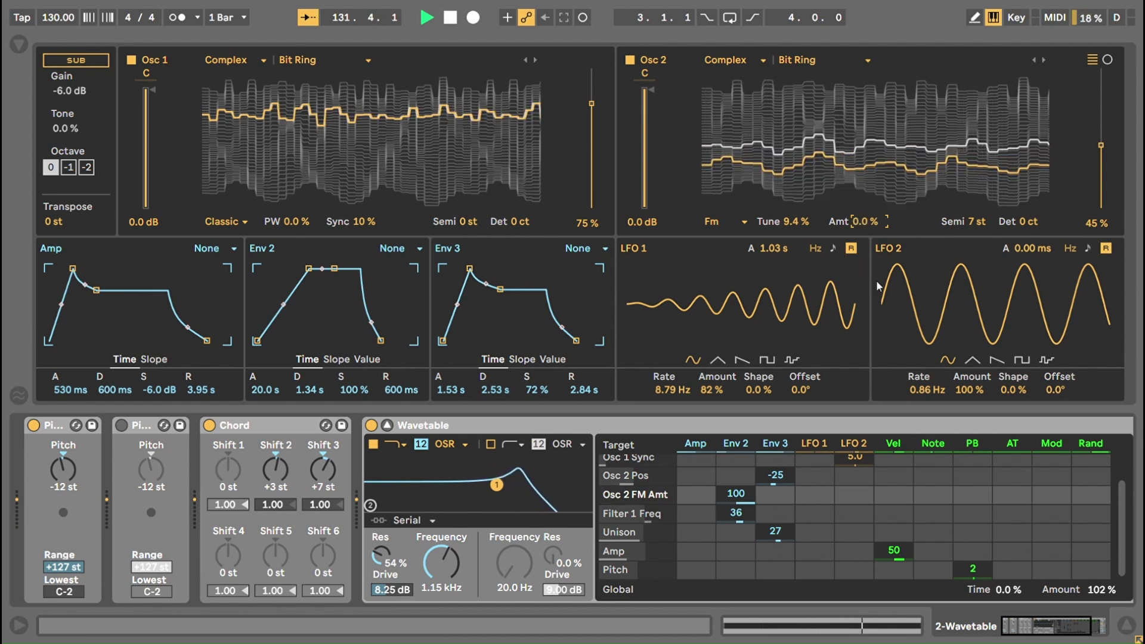
pyautogui.moveTo(874, 230); pyautogui.dragTo(874, 177)
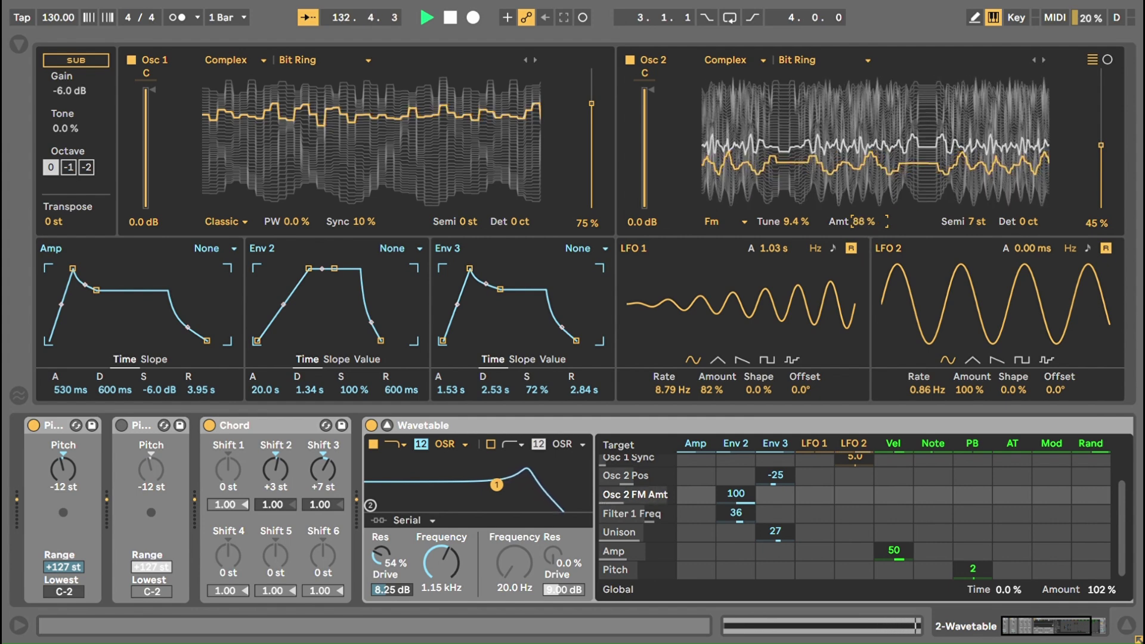
pyautogui.doubleClick(874, 223)
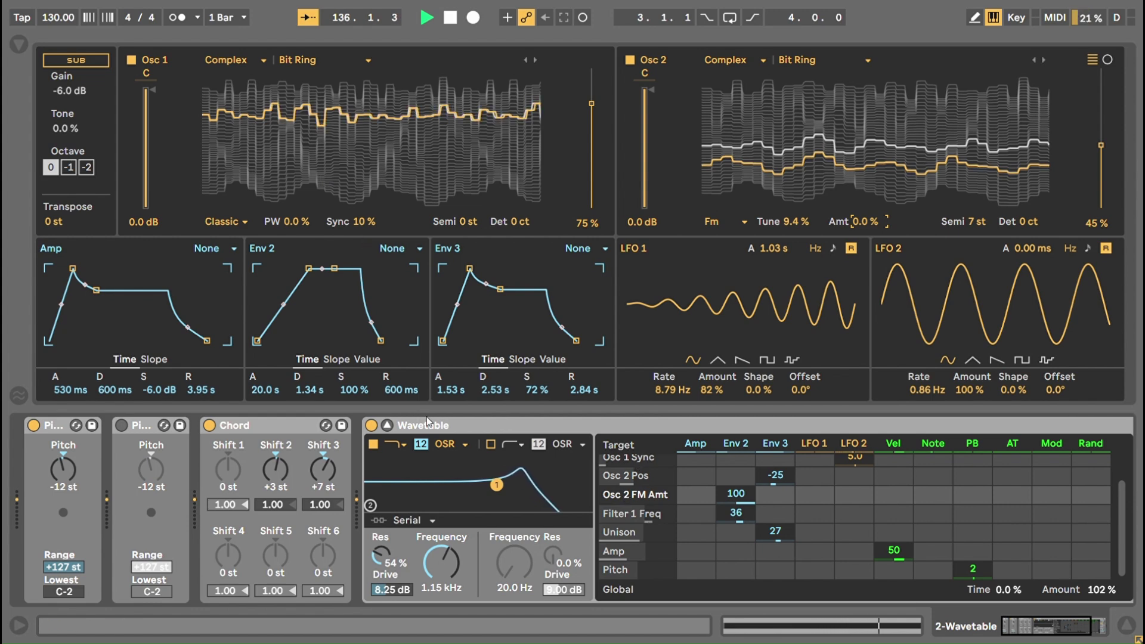
# - Audition oscillator 2's FM amount at 11% and at 43%, resetting it to 0% each time
pyautogui.moveTo(1048, 624); pyautogui.dragTo(1072, 627)
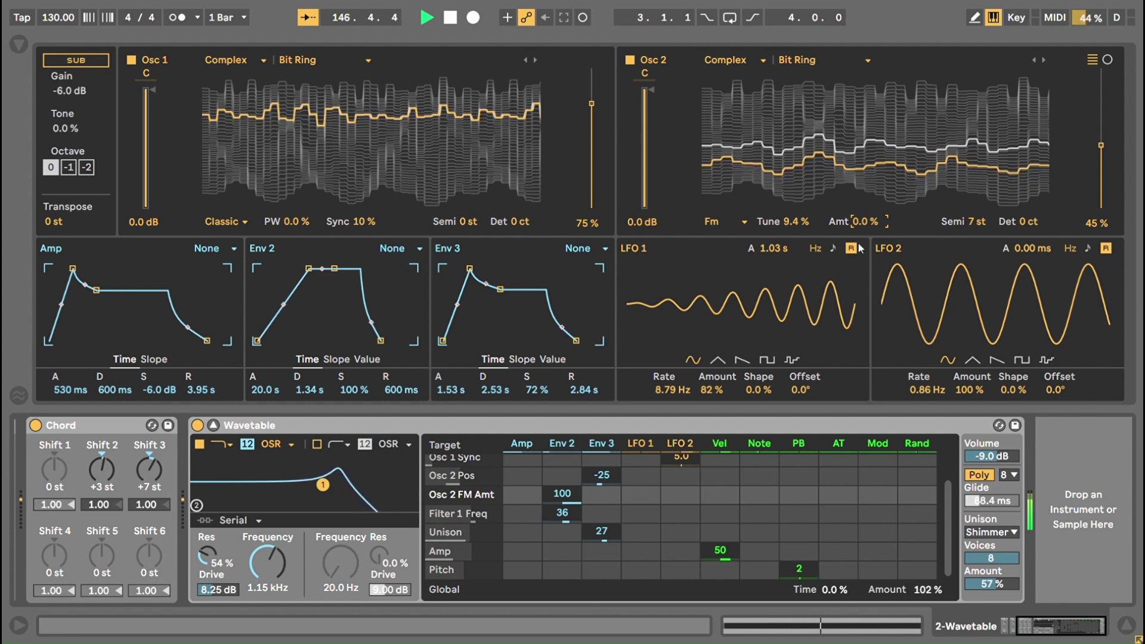
pyautogui.moveTo(873, 225); pyautogui.dragTo(872, 222)
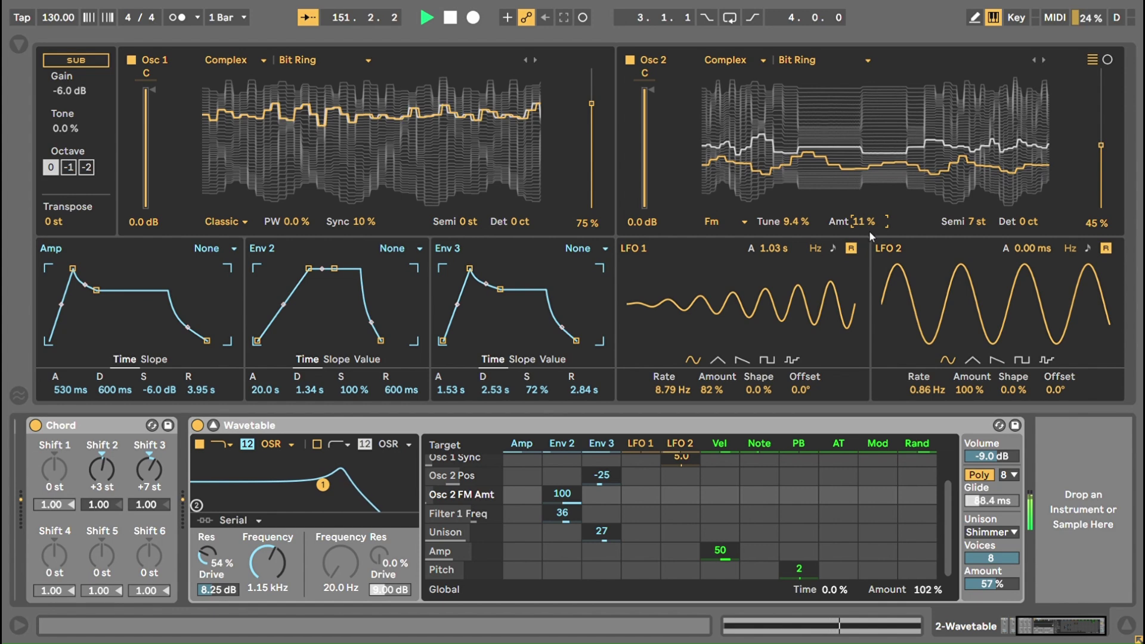
pyautogui.press('Delete')
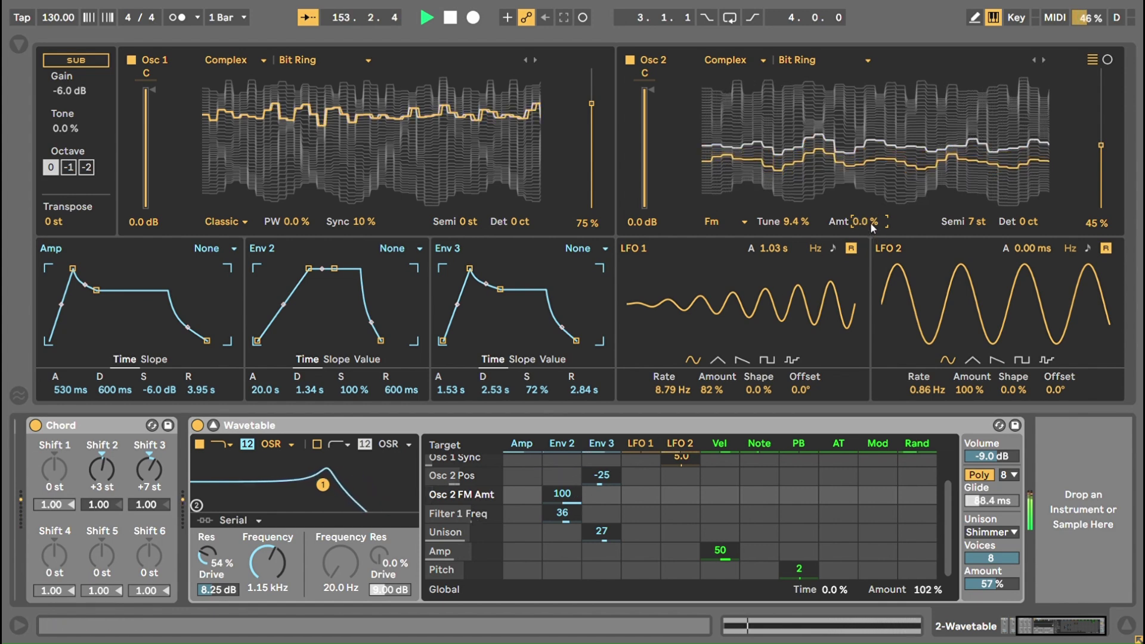
pyautogui.moveTo(871, 223); pyautogui.dragTo(871, 191)
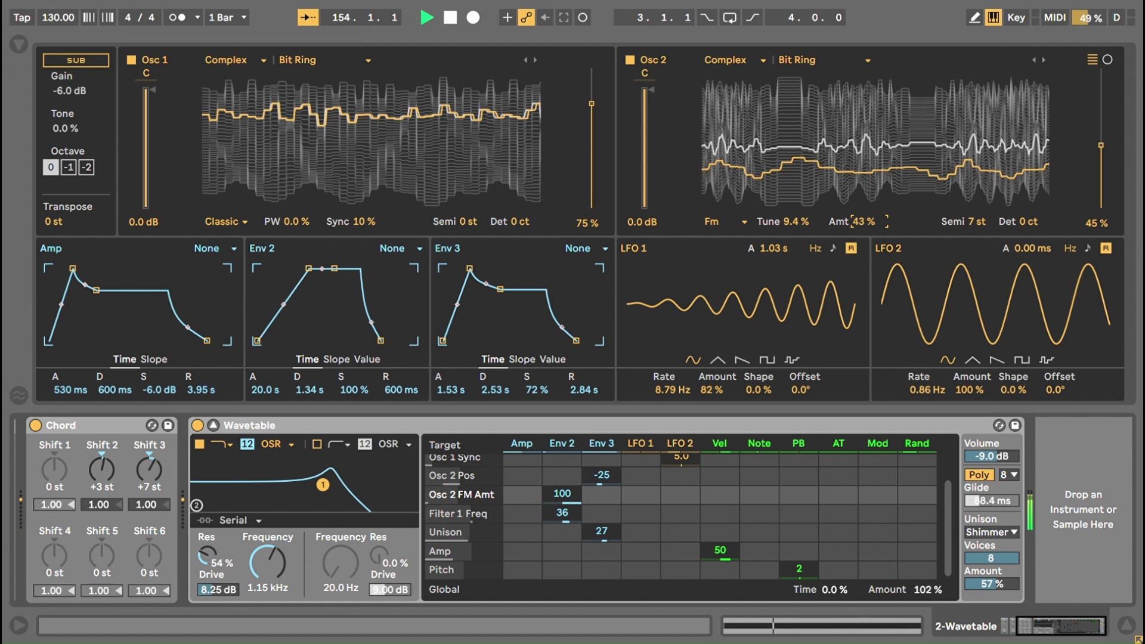
pyautogui.doubleClick(871, 226)
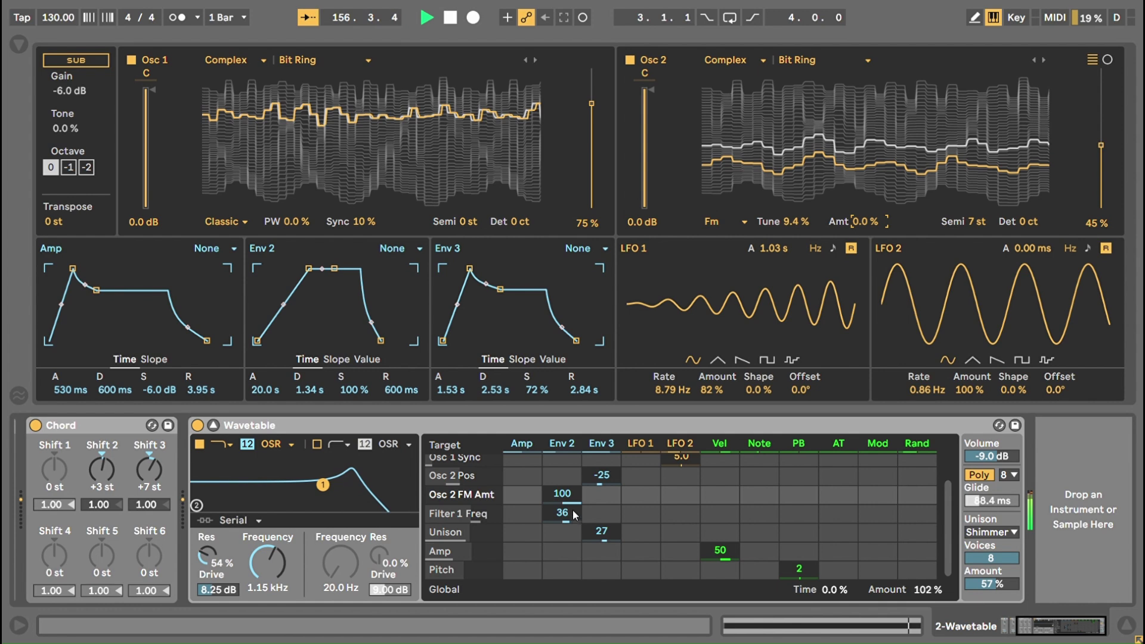
# - Try filter 1's resonance at 80% and undo the change
pyautogui.scroll(2, 574, 515)
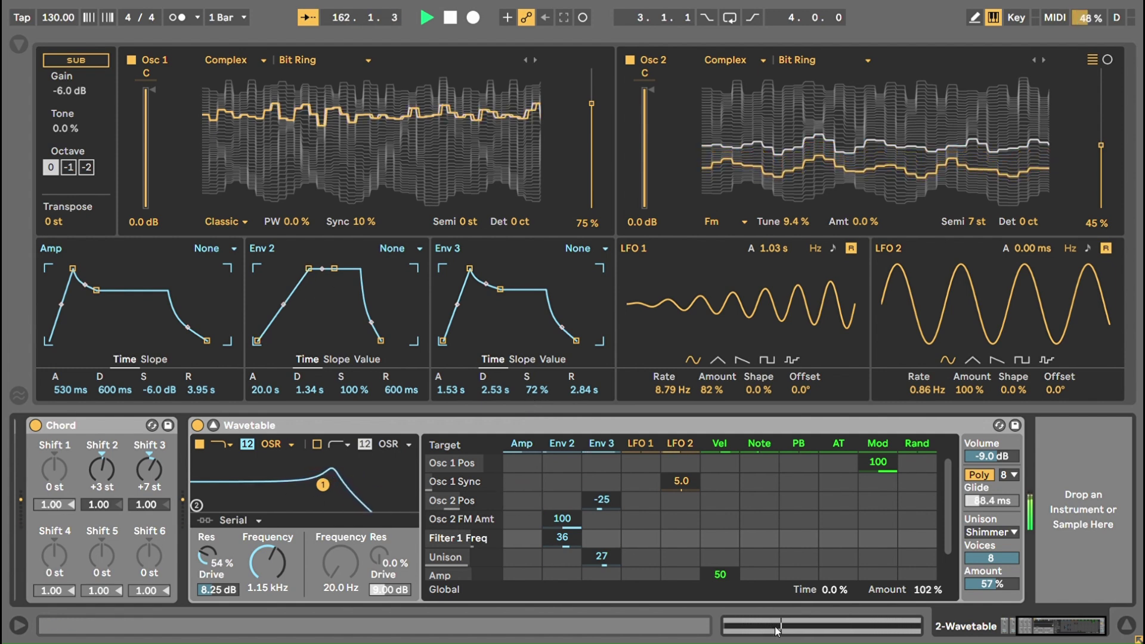
pyautogui.moveTo(207, 556); pyautogui.dragTo(207, 525)
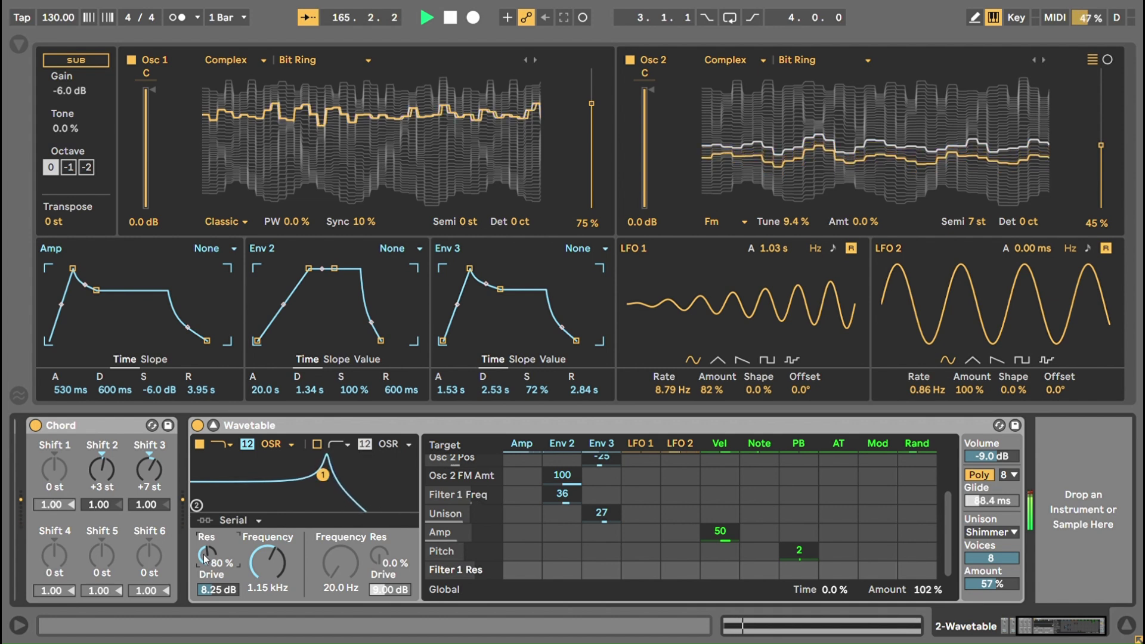
pyautogui.hotkey('ctrl', 'z')
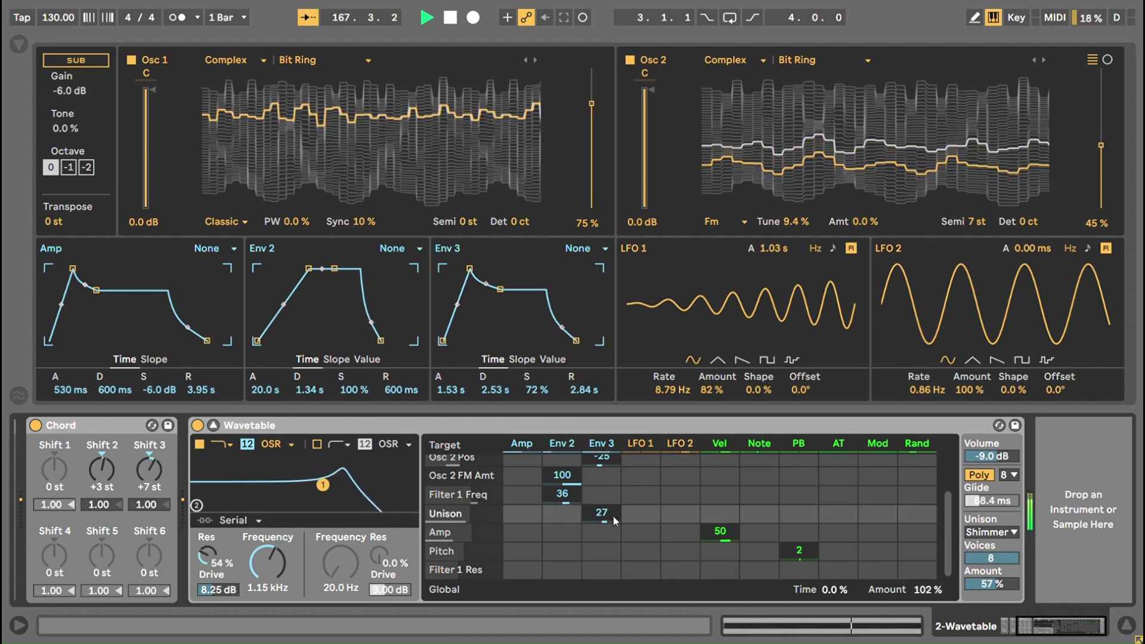
# - Examine the unison amount and the modulation matrix, including Env 3's assignments to Unison and Osc 2 Pos
pyautogui.scroll(2, 608, 513)
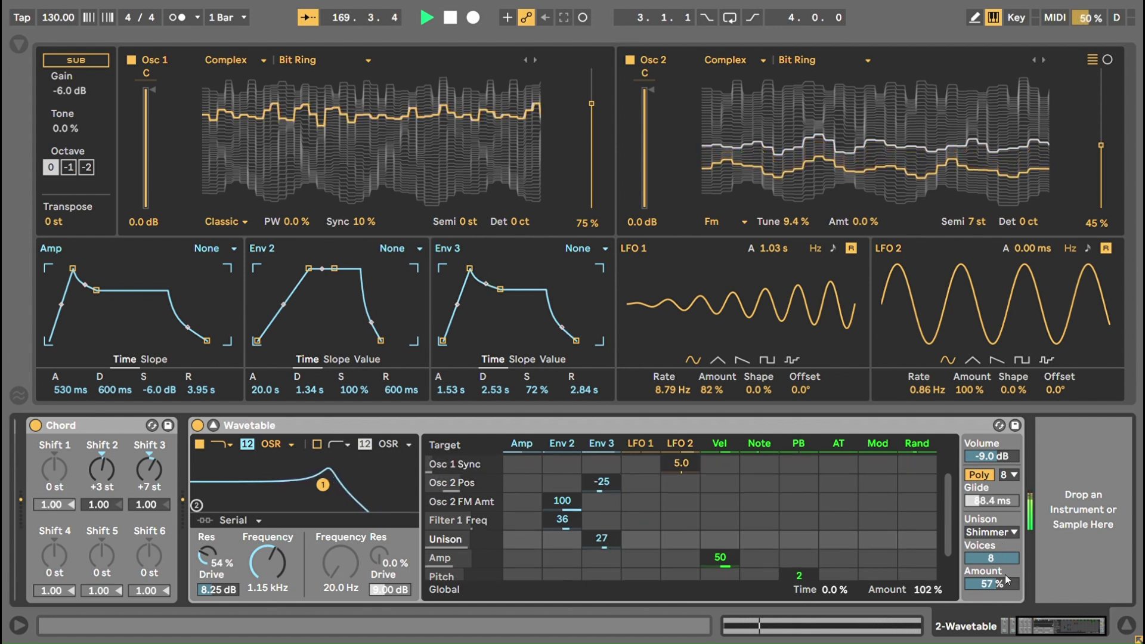
pyautogui.moveTo(1001, 591); pyautogui.dragTo(1002, 617)
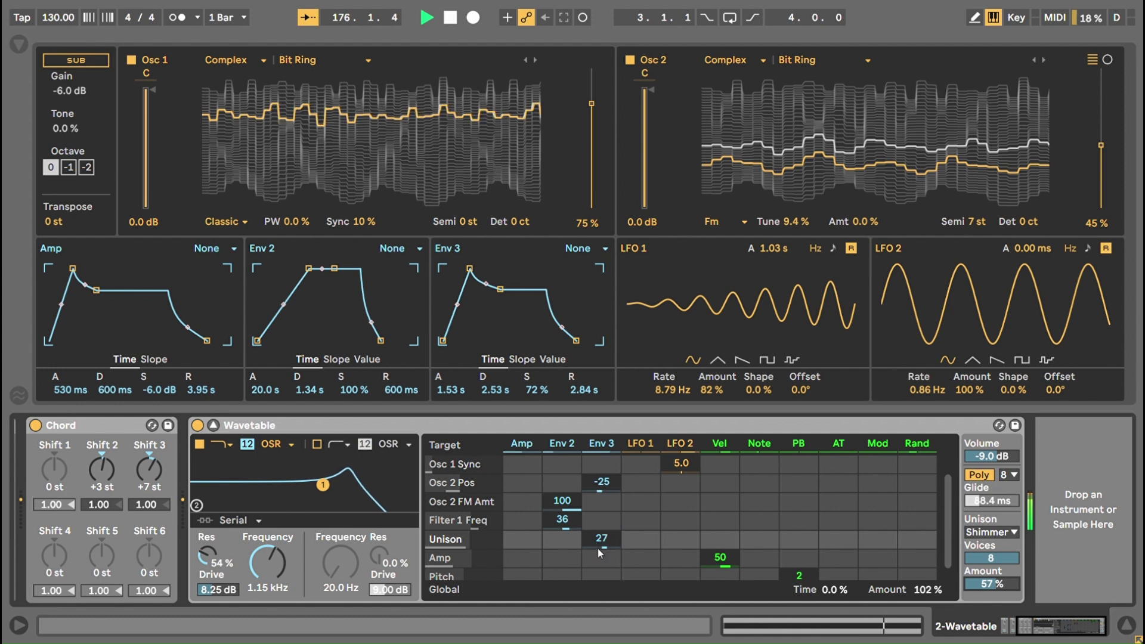
pyautogui.click(619, 557)
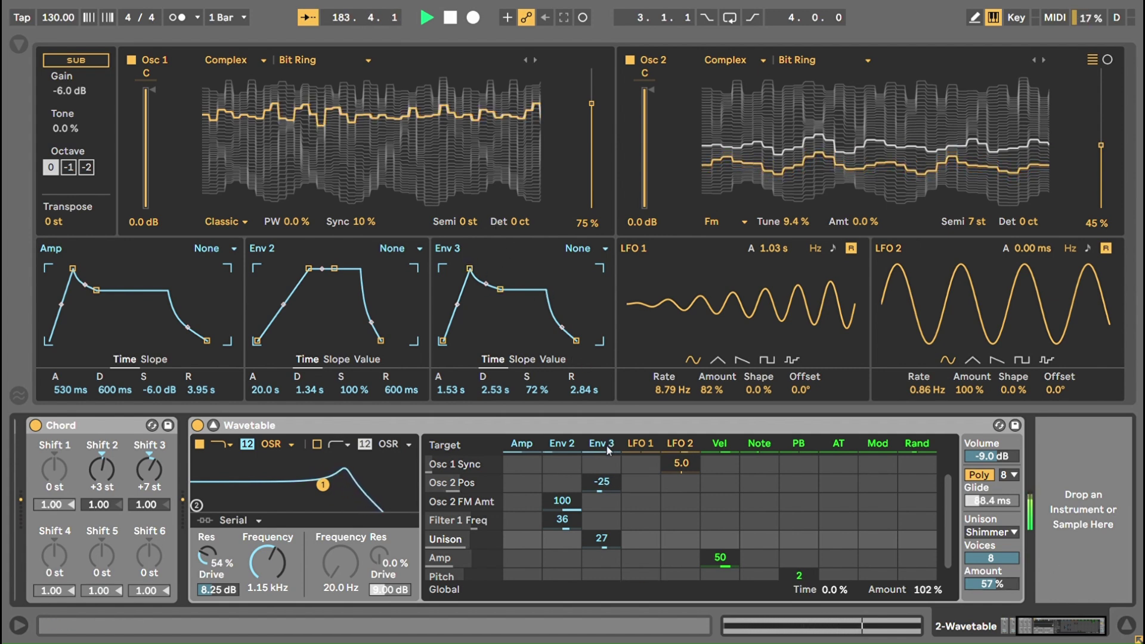
pyautogui.click(604, 486)
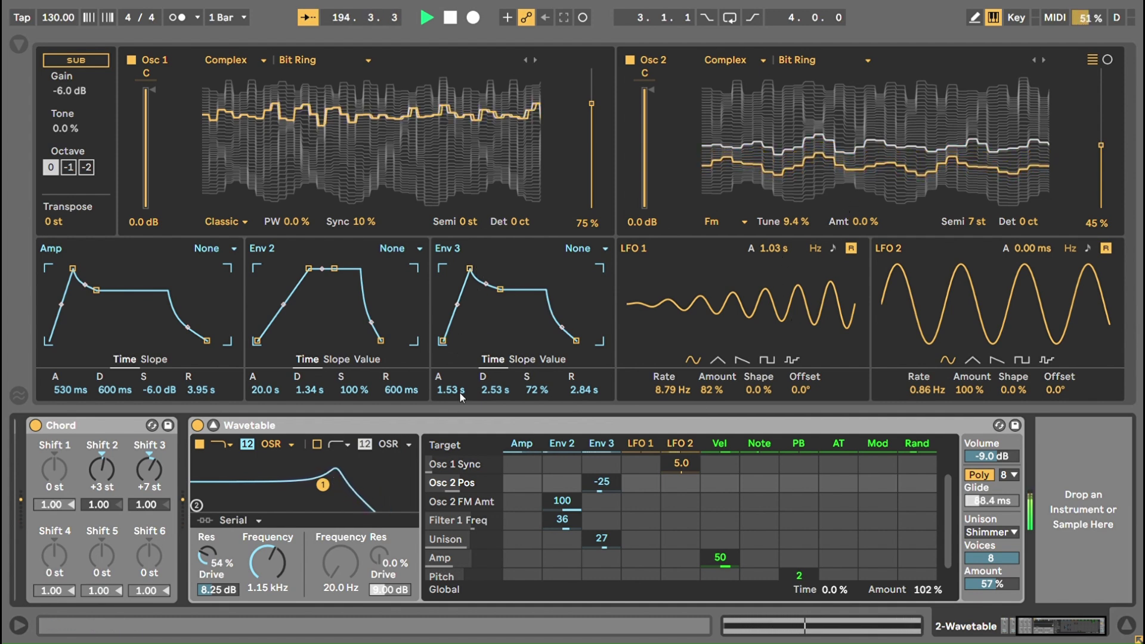
pyautogui.scroll(1, 637, 540)
pyautogui.scroll(-1, 637, 538)
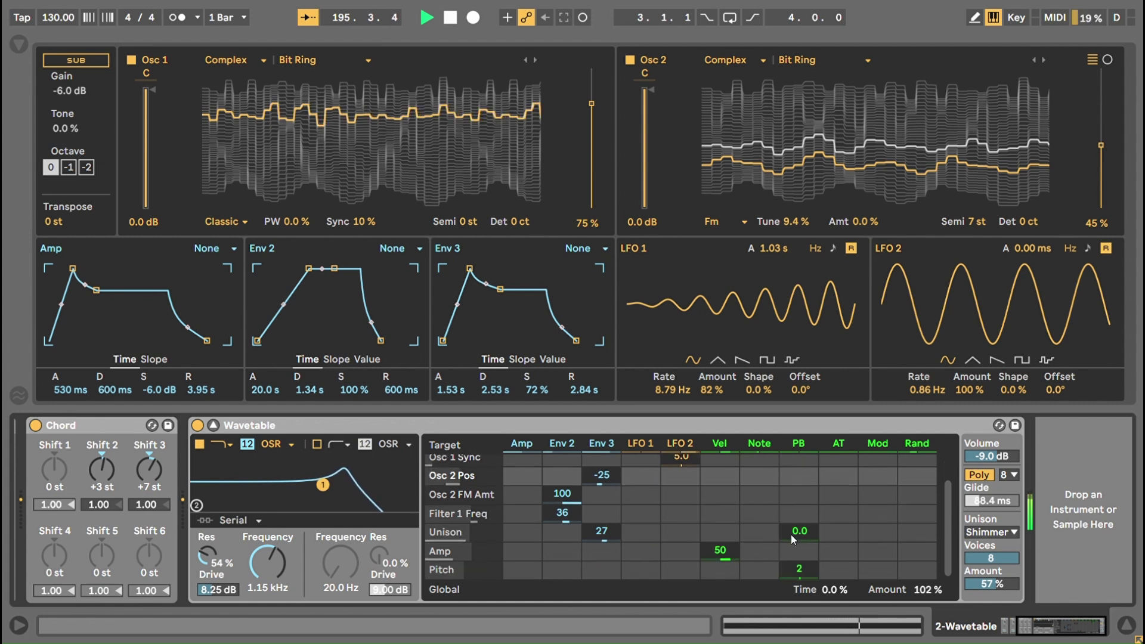
pyautogui.scroll(1, 791, 536)
pyautogui.scroll(-2, 664, 509)
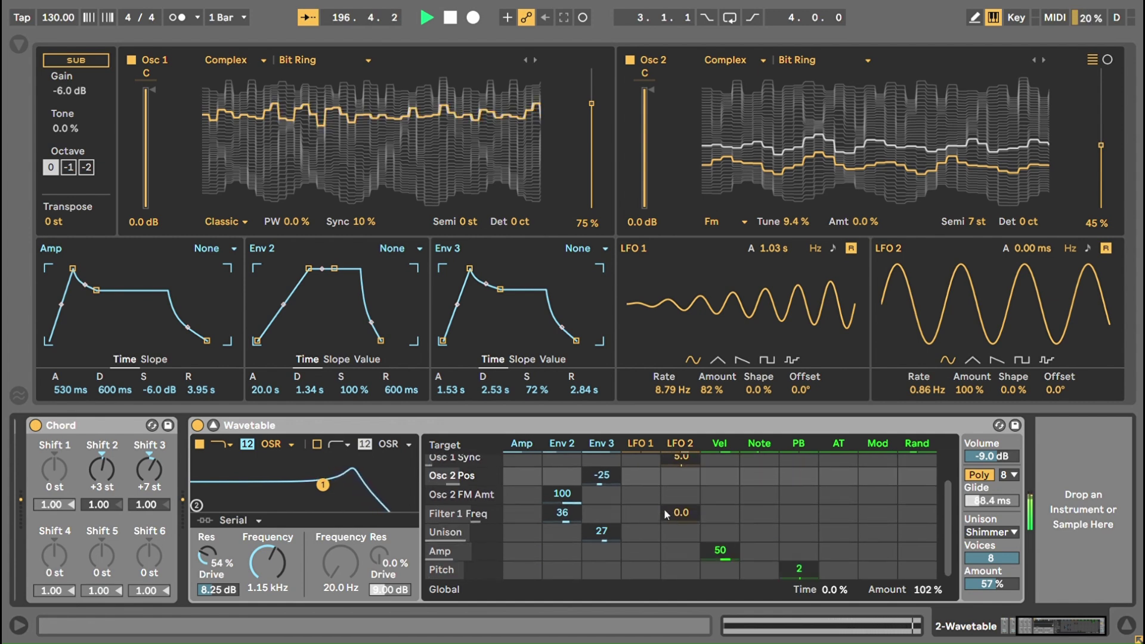
pyautogui.scroll(2, 698, 474)
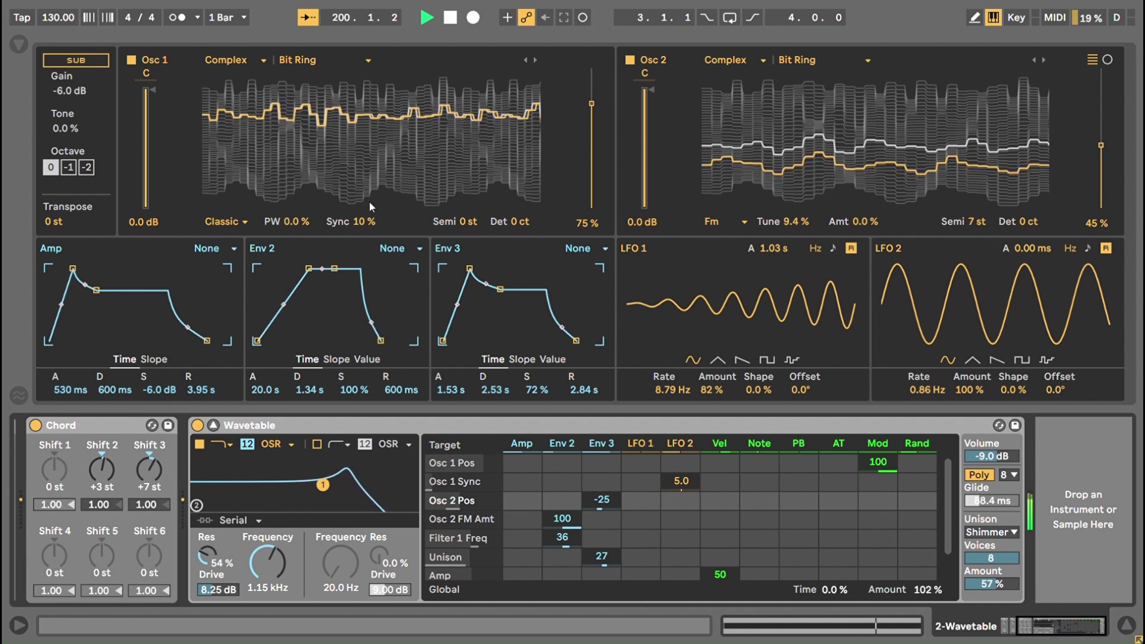
# - Try oscillator 1's Sync at 0%, 21% and 11%, and return it to 10%
pyautogui.moveTo(363, 220)
pyautogui.mouseDown()
pyautogui.moveTo(363, 162)
pyautogui.moveTo(363, 221)
pyautogui.mouseUp()
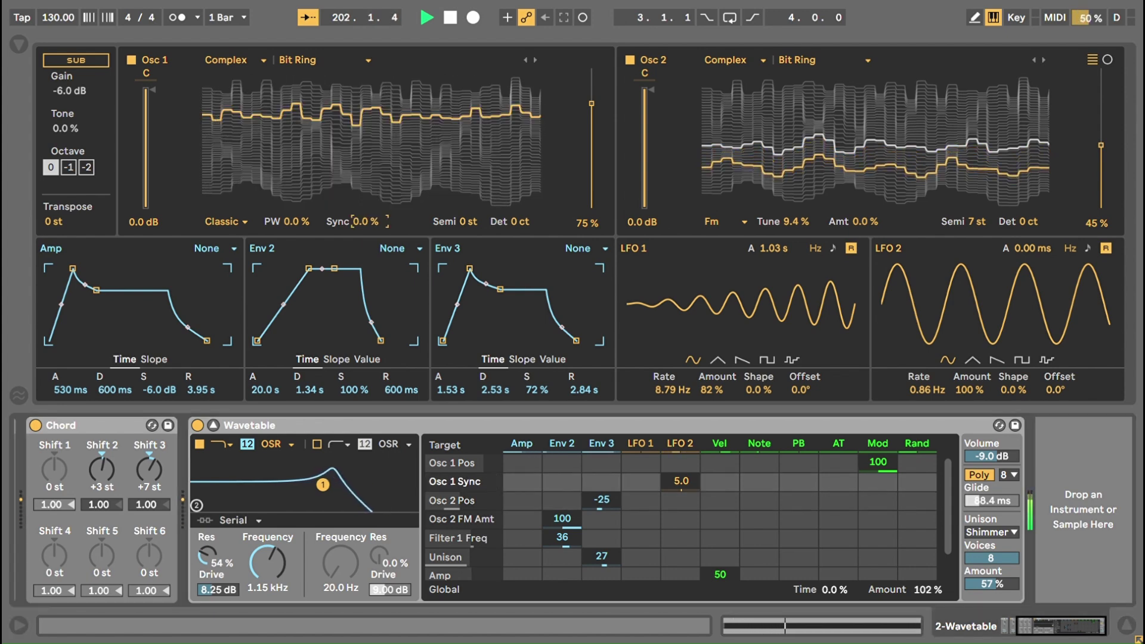
pyautogui.hotkey('ctrl', 'z')
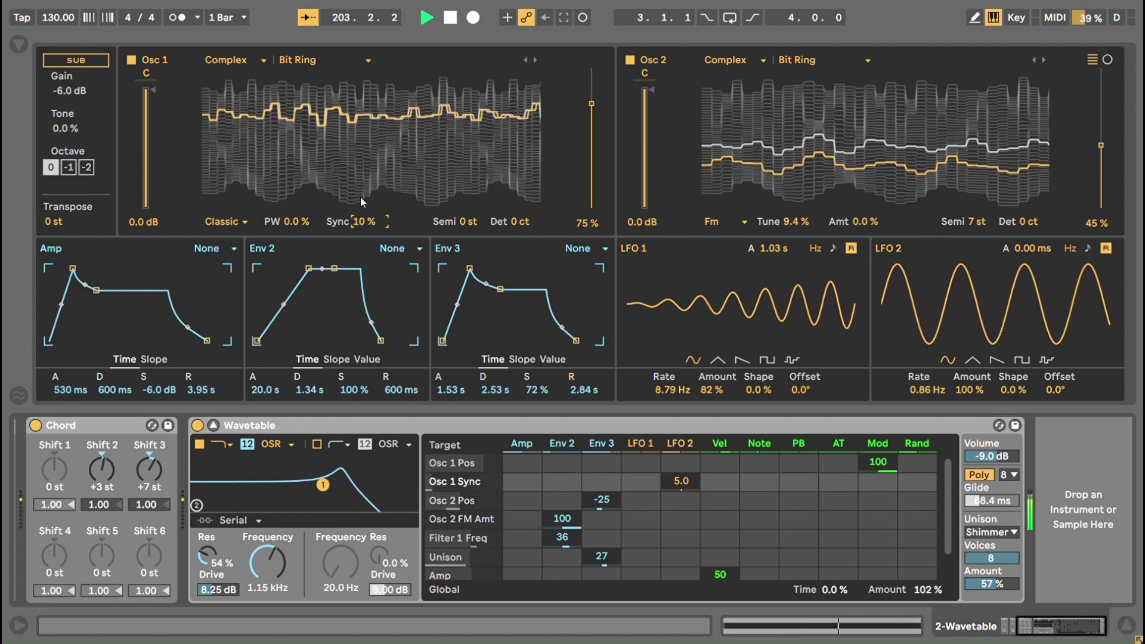
pyautogui.moveTo(365, 224); pyautogui.dragTo(365, 217)
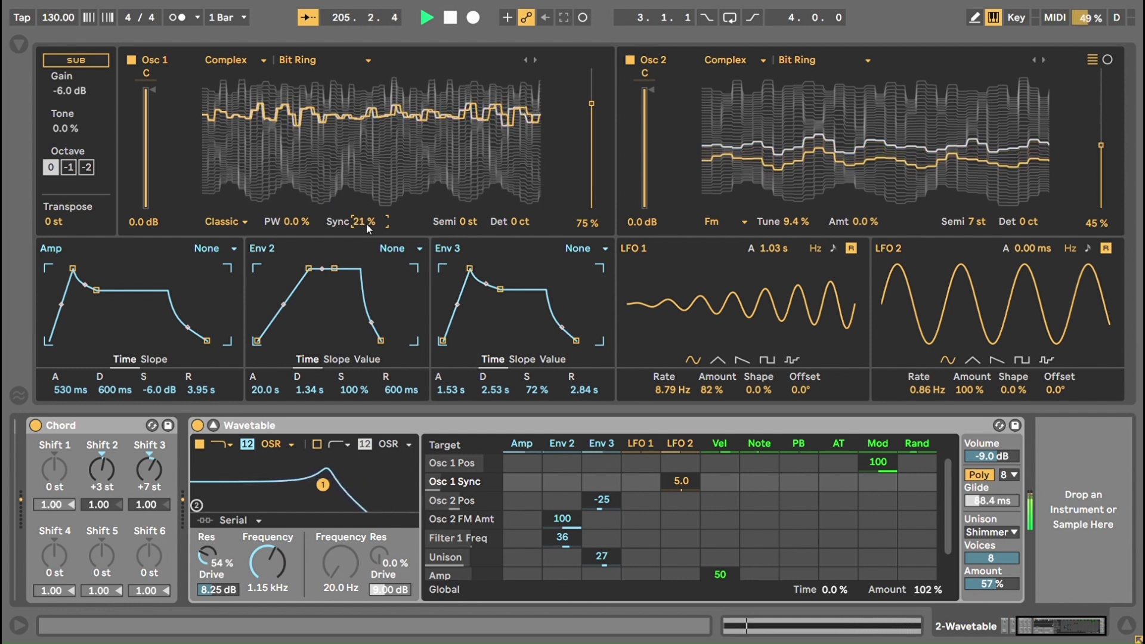
pyautogui.moveTo(366, 224); pyautogui.dragTo(366, 231)
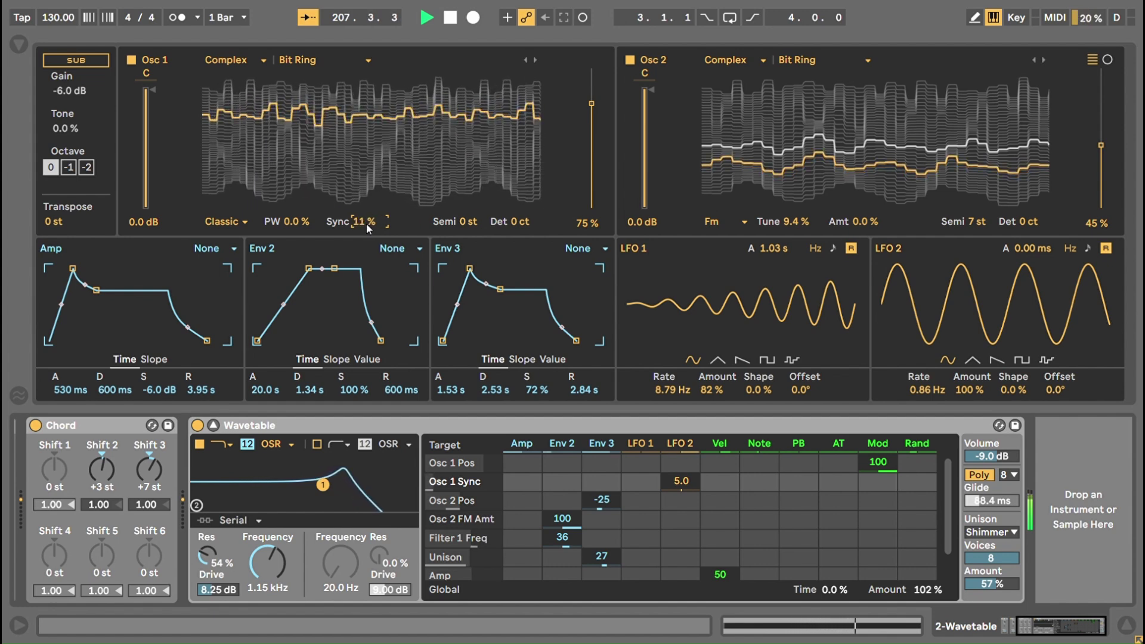
pyautogui.hotkey('ctrl', 'z')
pyautogui.hotkey('ctrl', 'y')
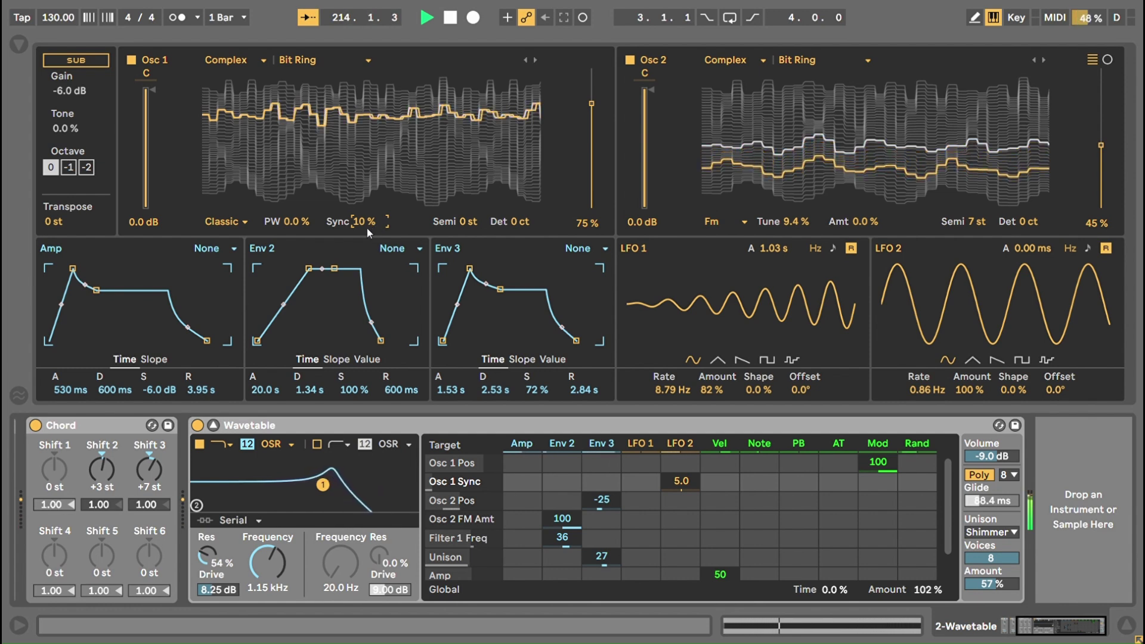
pyautogui.moveTo(367, 227)
pyautogui.mouseDown()
pyautogui.moveTo(367, 168)
pyautogui.moveTo(367, 239)
pyautogui.mouseUp()
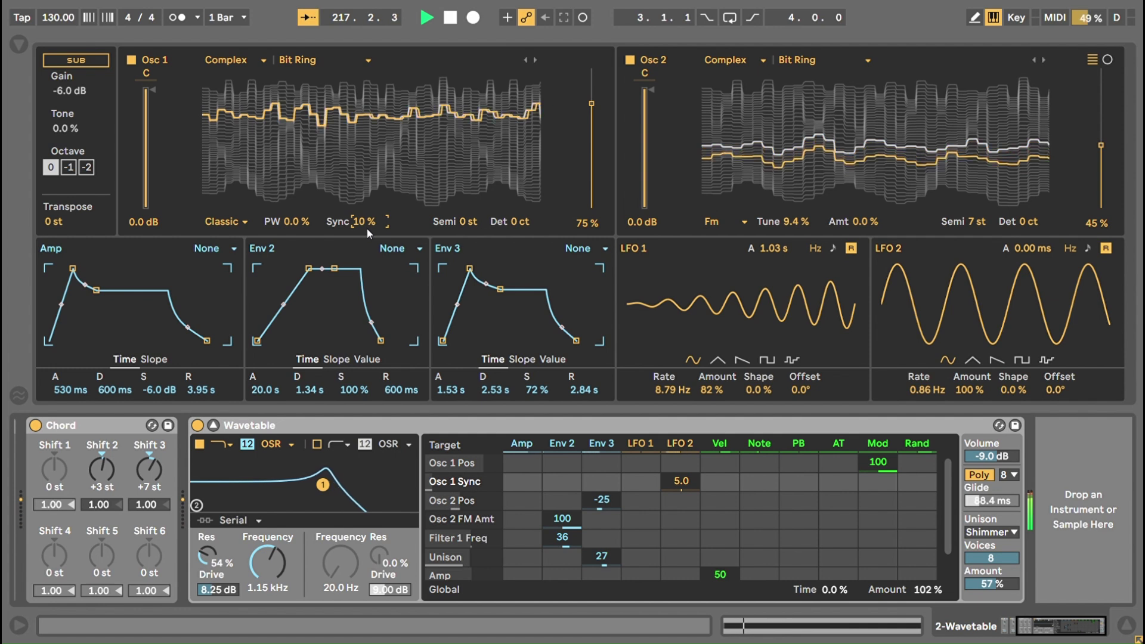
# - Set the modulation matrix's global amount to 100%
pyautogui.click(909, 482)
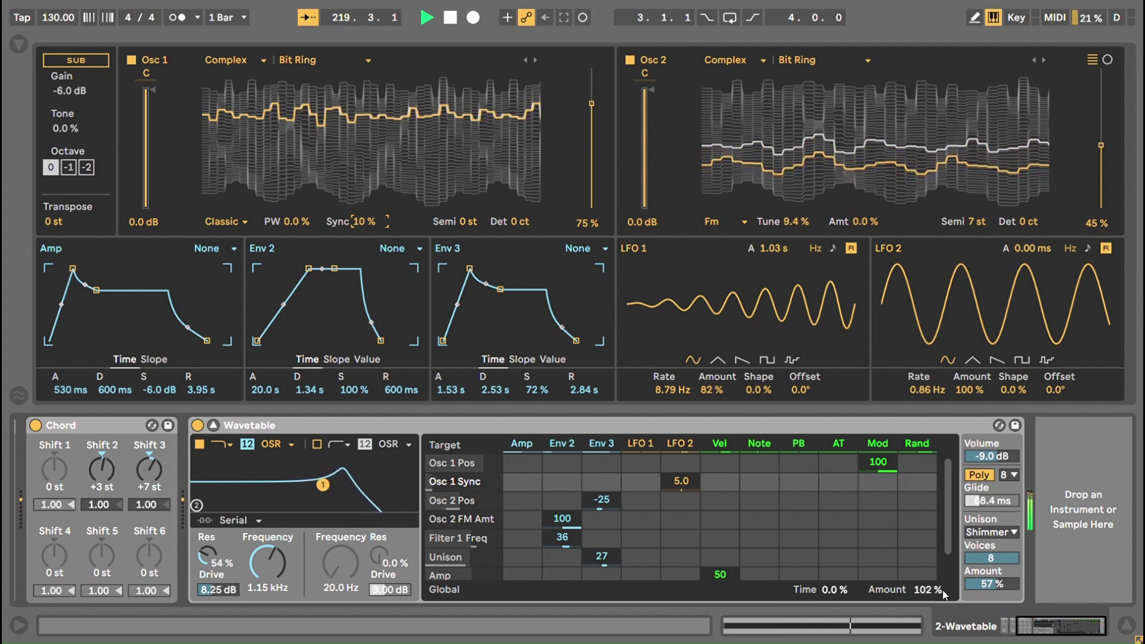
pyautogui.moveTo(935, 591); pyautogui.dragTo(936, 595)
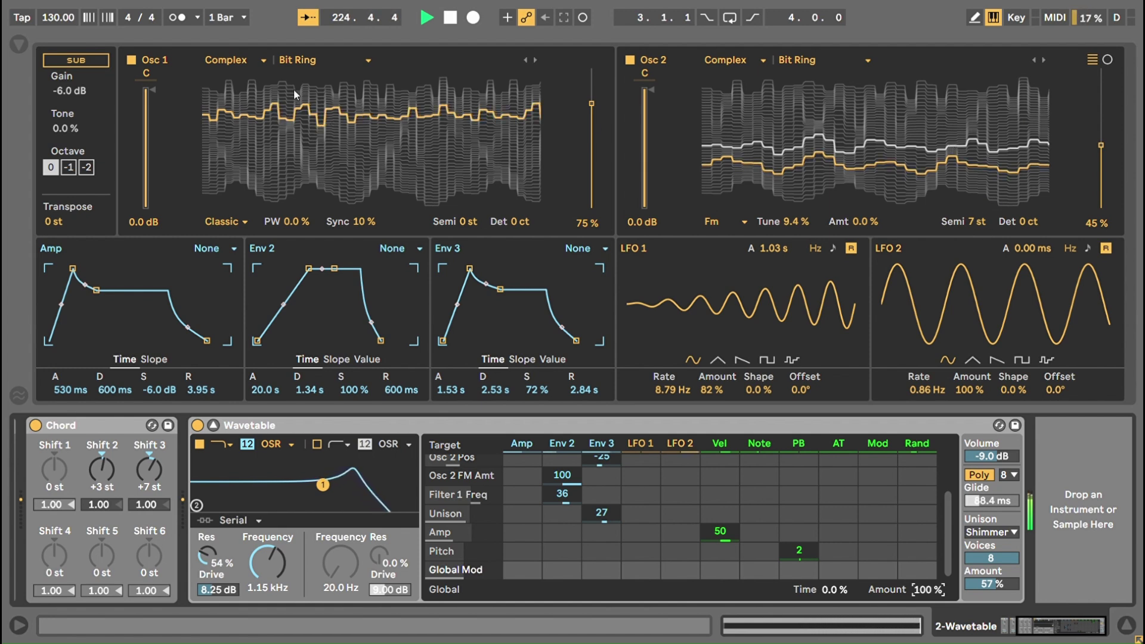
pyautogui.click(846, 474)
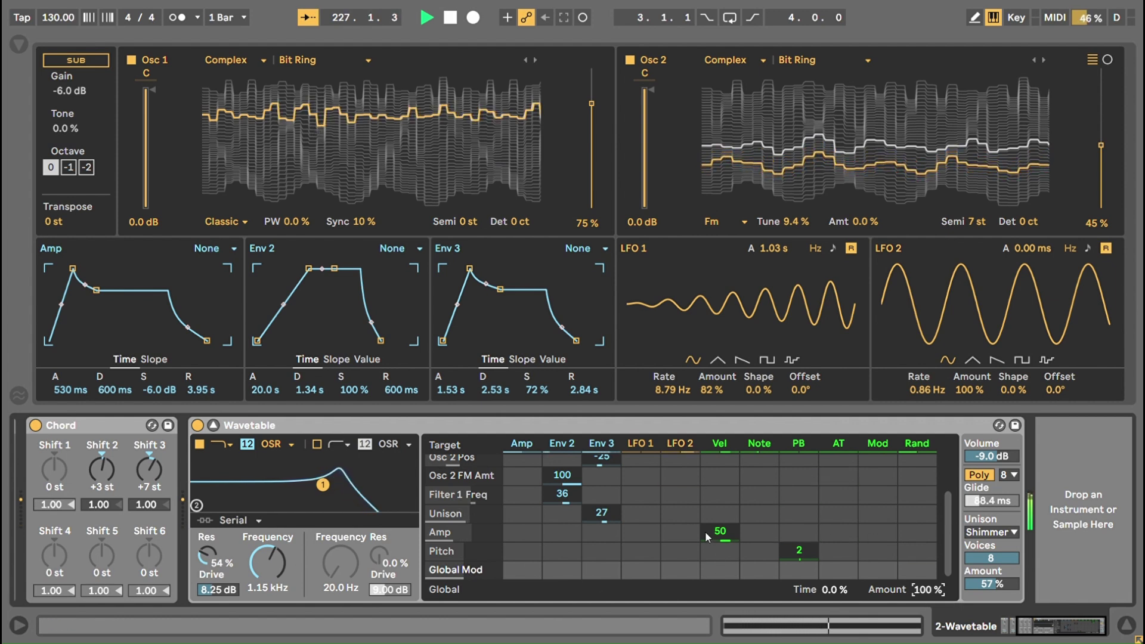
pyautogui.click(685, 557)
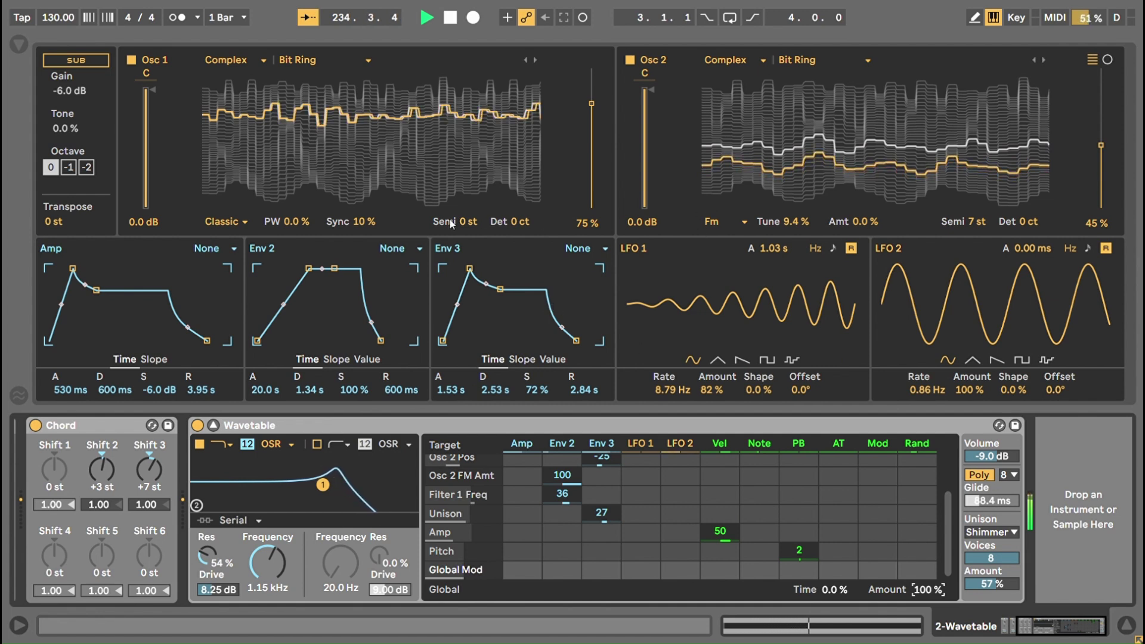
# - Change oscillator 1's wavetable to Dubstep Organ and oscillator 2's wavetable to Kicked
pyautogui.click(310, 59)
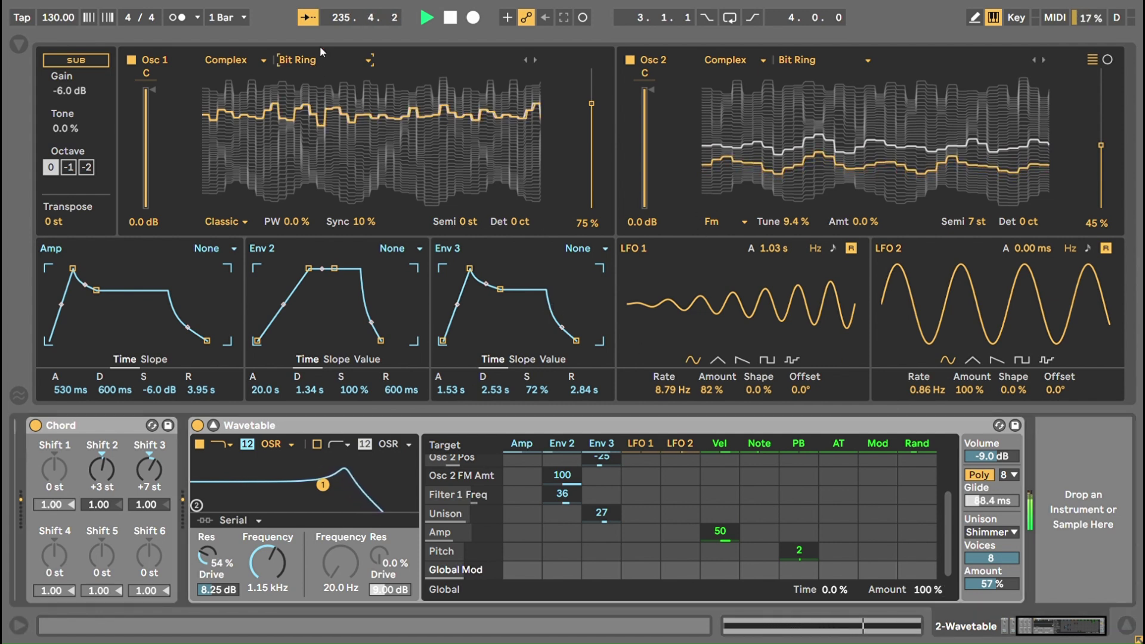
pyautogui.press('Down')
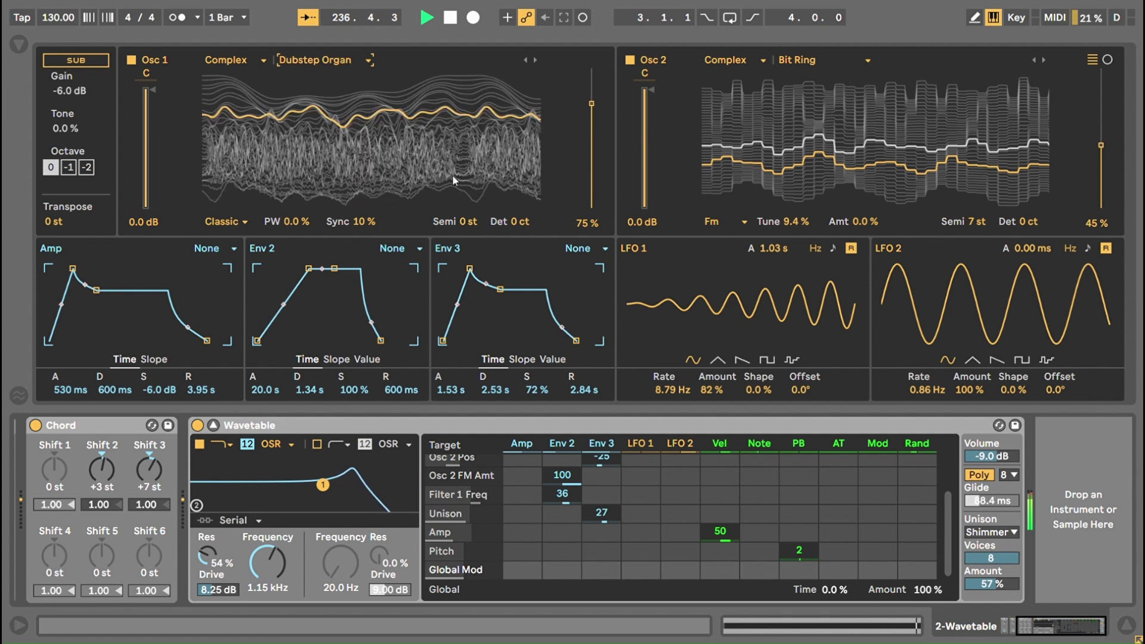
pyautogui.click(839, 58)
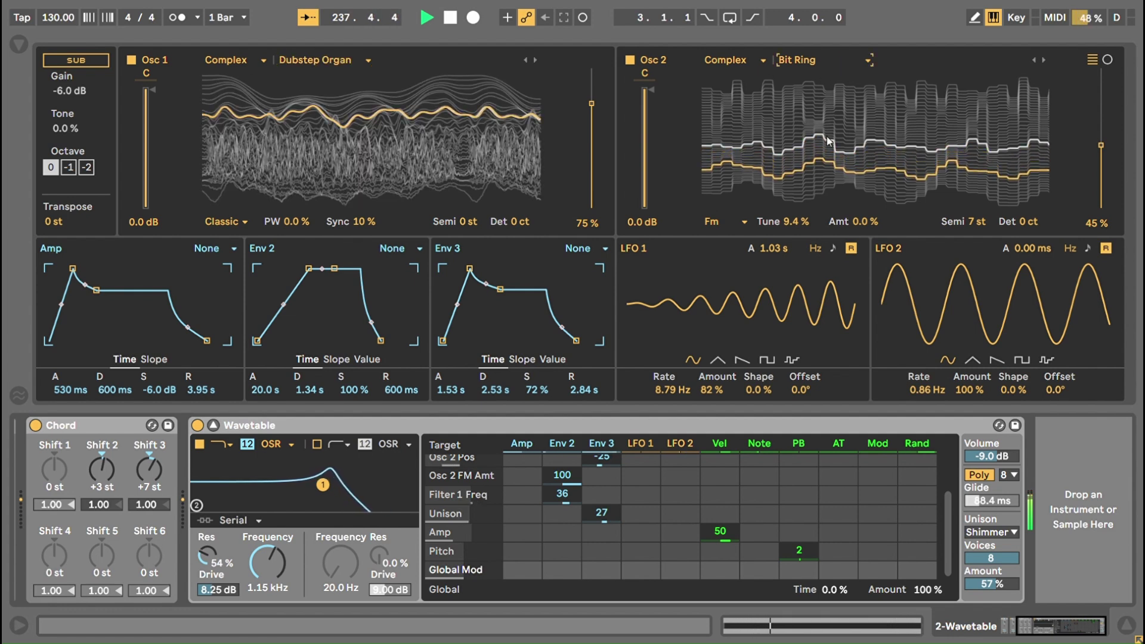
pyautogui.press('Down')
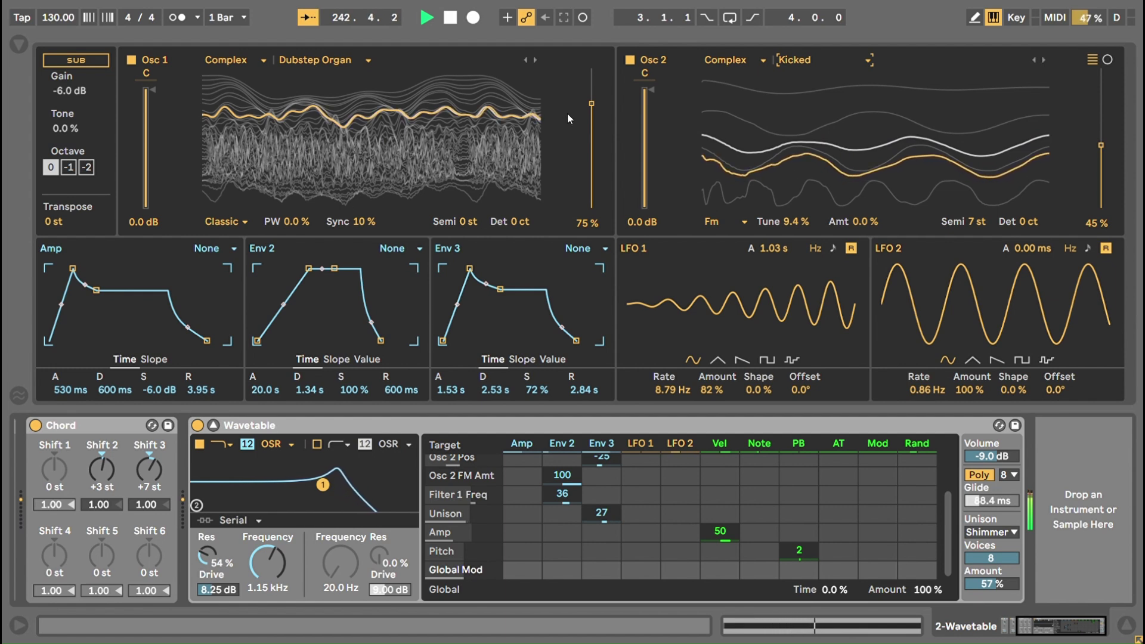
# - Set oscillator 1's wavetable position to 43%, and turn on filter 2 with its drive at 7.88 dB
pyautogui.moveTo(591, 104); pyautogui.dragTo(591, 149)
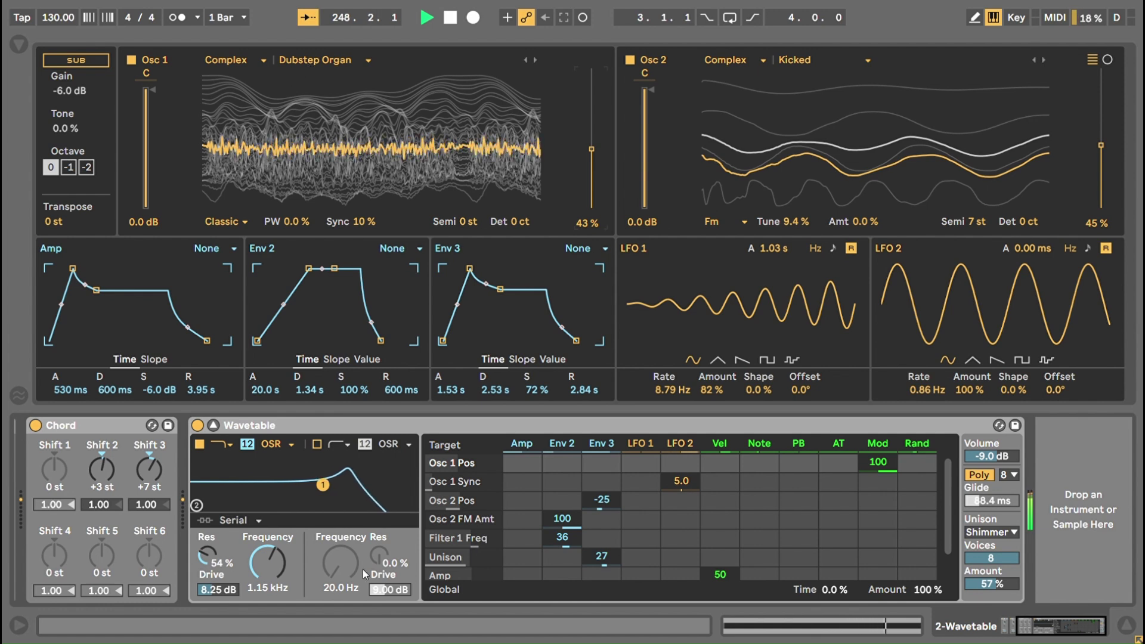
pyautogui.click(317, 444)
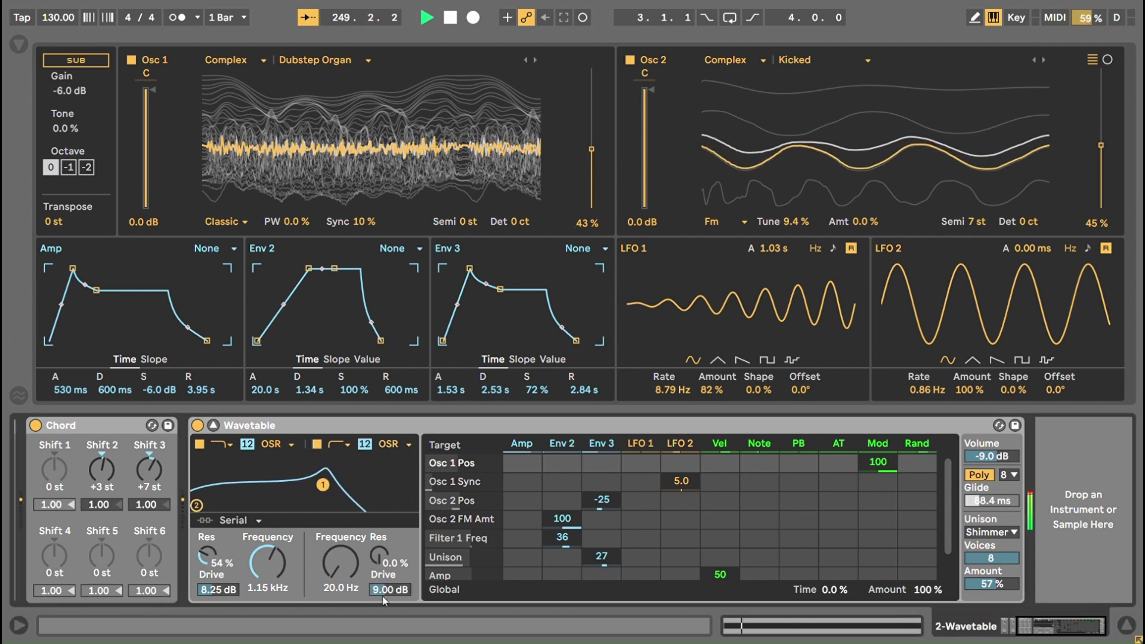
pyautogui.moveTo(382, 596)
pyautogui.mouseDown()
pyautogui.moveTo(382, 556)
pyautogui.moveTo(382, 600)
pyautogui.mouseUp()
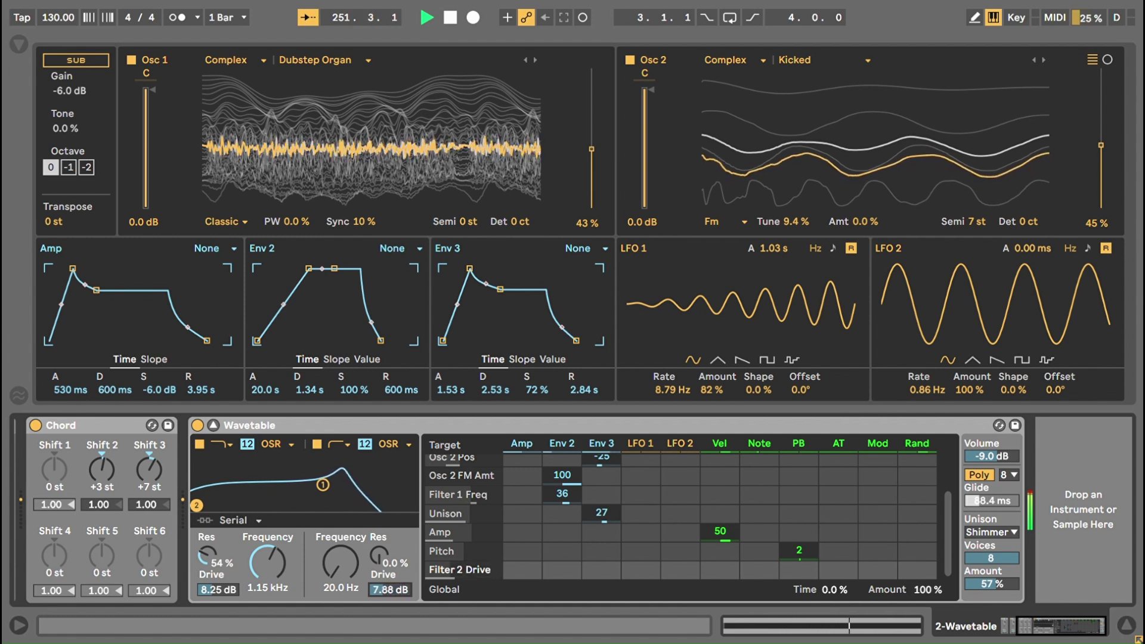
# - Change filter 2 to a band-pass with its frequency at 1.11 kHz and resonance at 57%
pyautogui.click(346, 442)
pyautogui.click(340, 485)
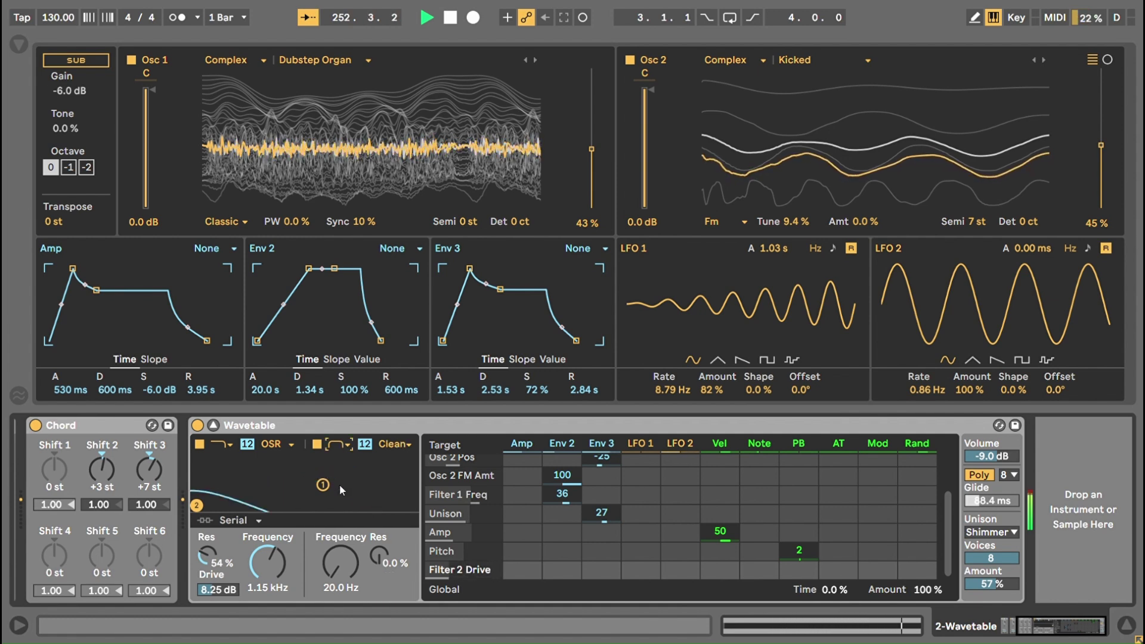
pyautogui.moveTo(196, 505); pyautogui.dragTo(324, 484)
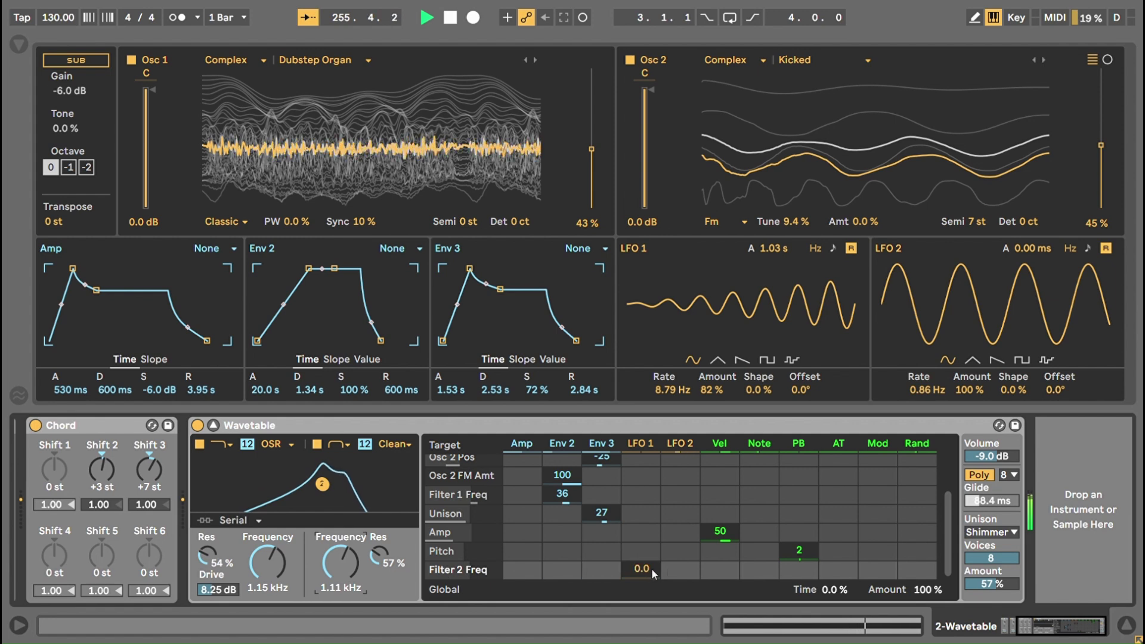
# - Modulate filter 2's frequency with LFO 1, trying amounts of 52 and -11 before -27, and set the filter's frequency to 153 Hz
pyautogui.moveTo(651, 568); pyautogui.dragTo(651, 525)
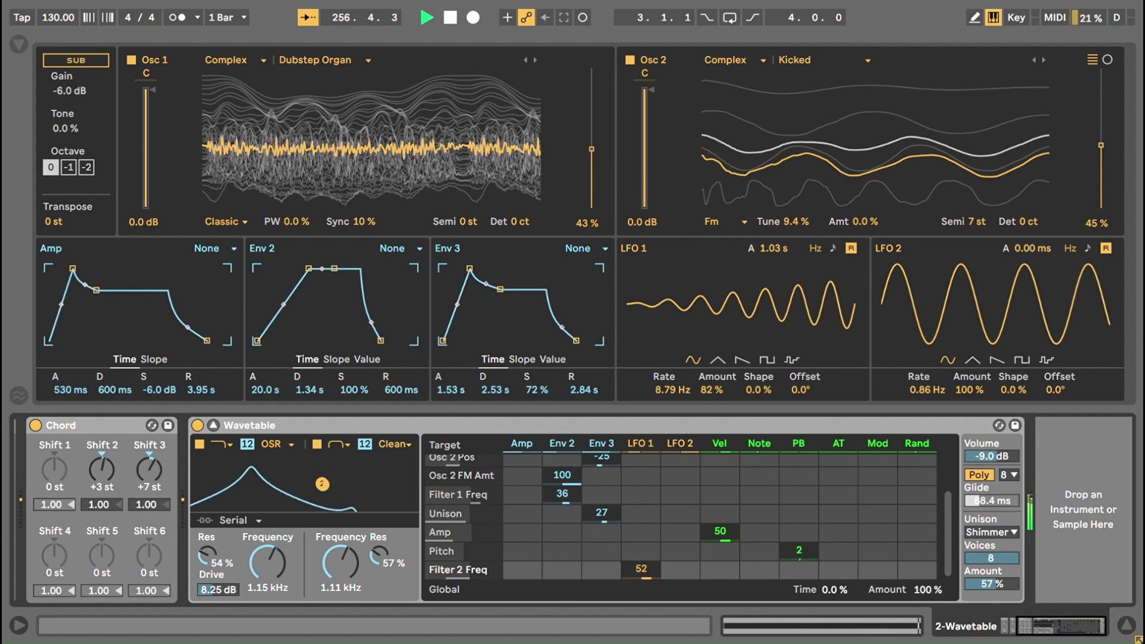
pyautogui.moveTo(641, 569); pyautogui.dragTo(641, 573)
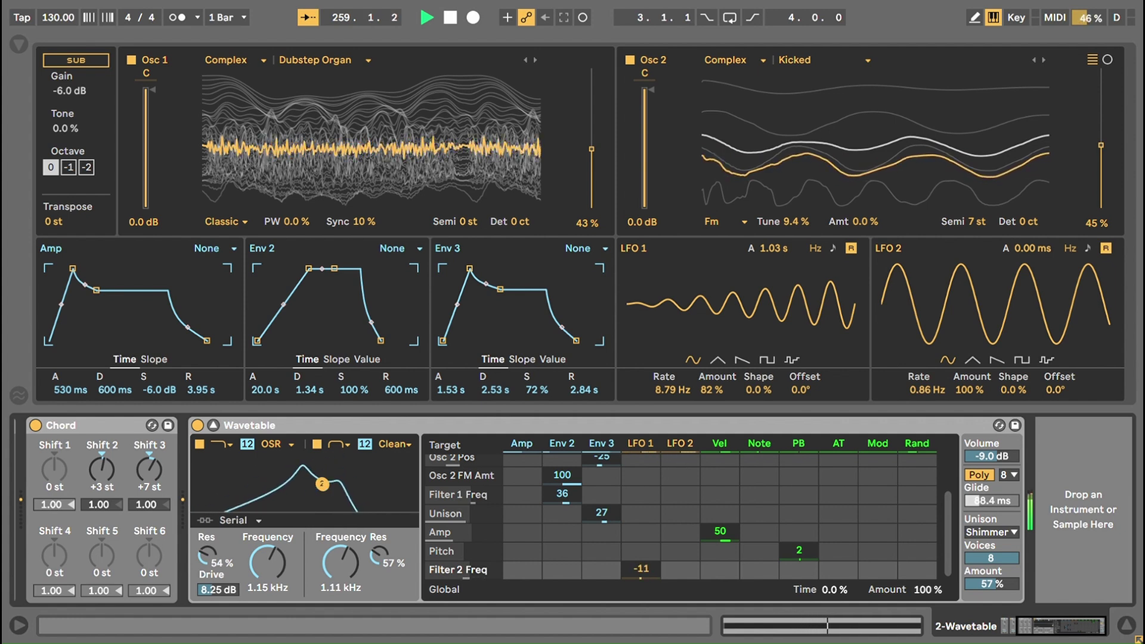
pyautogui.moveTo(641, 568); pyautogui.dragTo(642, 578)
pyautogui.moveTo(322, 484); pyautogui.dragTo(291, 483)
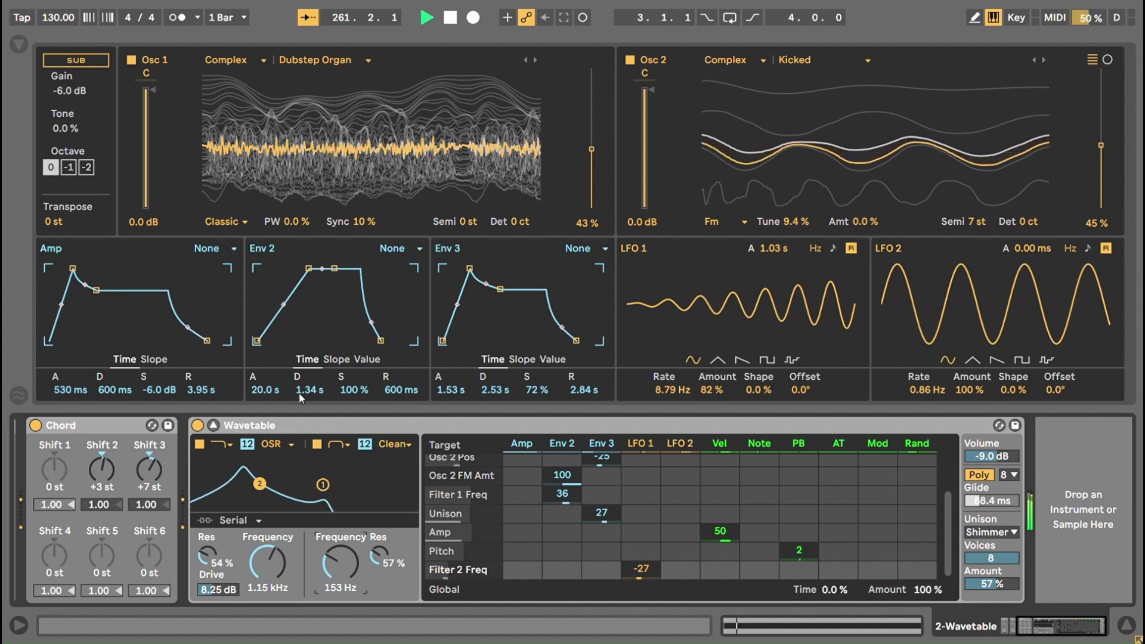
# - Switch filter 2 to a high-pass, with its drive at 4.88 dB and its frequency at 251 Hz
pyautogui.click(337, 445)
pyautogui.click(335, 458)
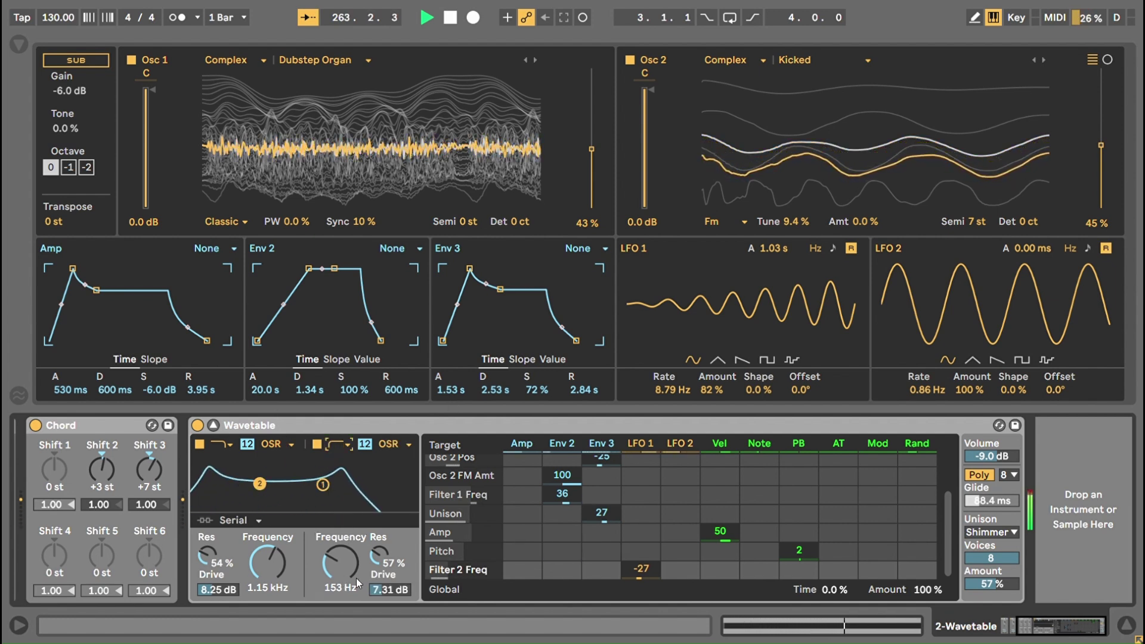
pyautogui.moveTo(385, 589); pyautogui.dragTo(385, 602)
pyautogui.moveTo(340, 562)
pyautogui.mouseDown()
pyautogui.moveTo(341, 542)
pyautogui.moveTo(340, 554)
pyautogui.mouseUp()
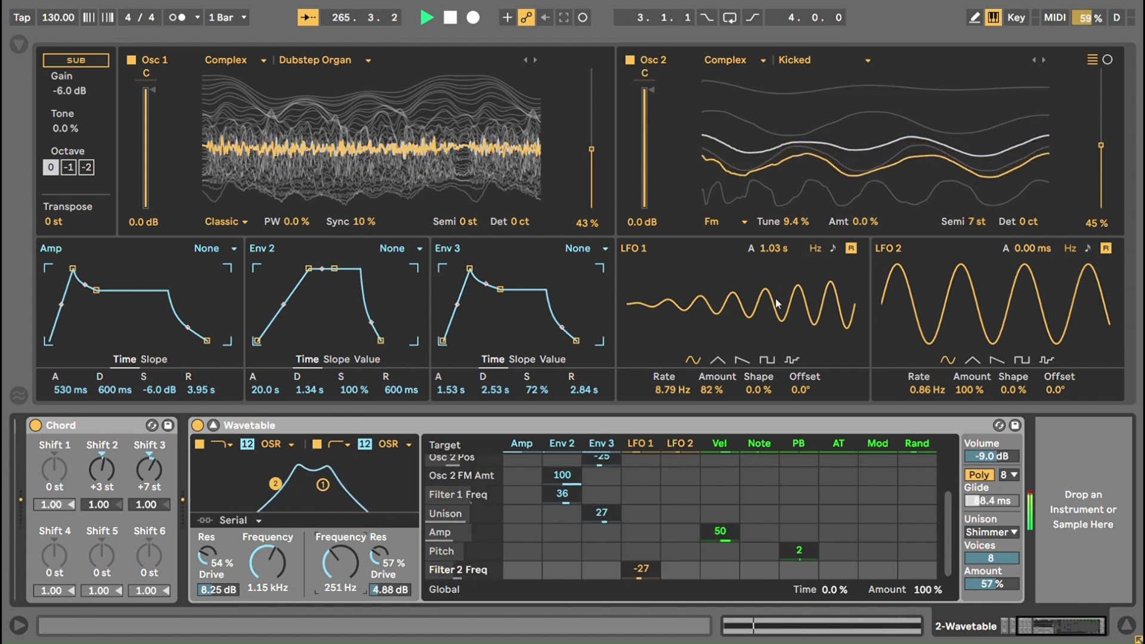
# - Set LFO 1's rate to 2.45 Hz, and filter 2's frequency to 225 Hz with 4.50 dB drive
pyautogui.moveTo(672, 390); pyautogui.dragTo(672, 420)
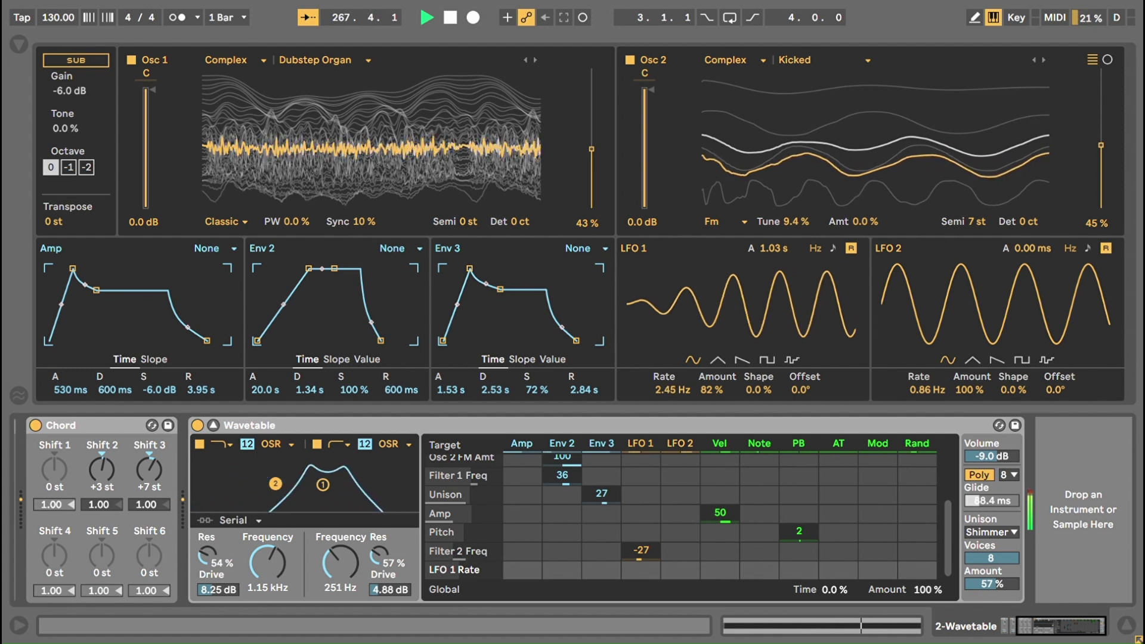
pyautogui.moveTo(341, 560); pyautogui.dragTo(340, 564)
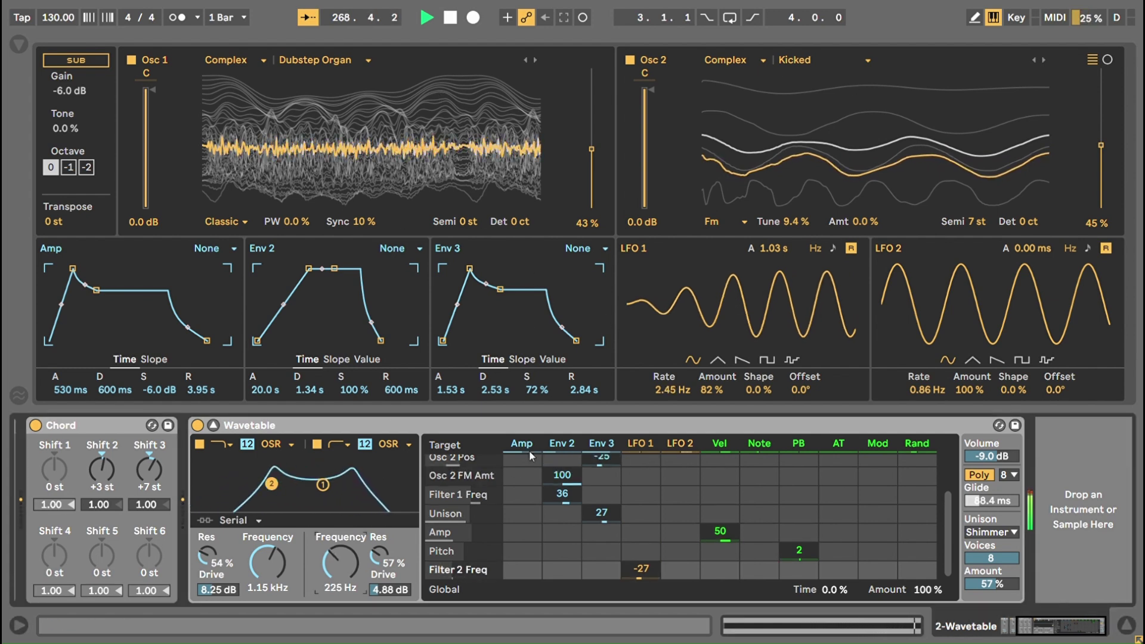
pyautogui.moveTo(390, 589); pyautogui.dragTo(390, 591)
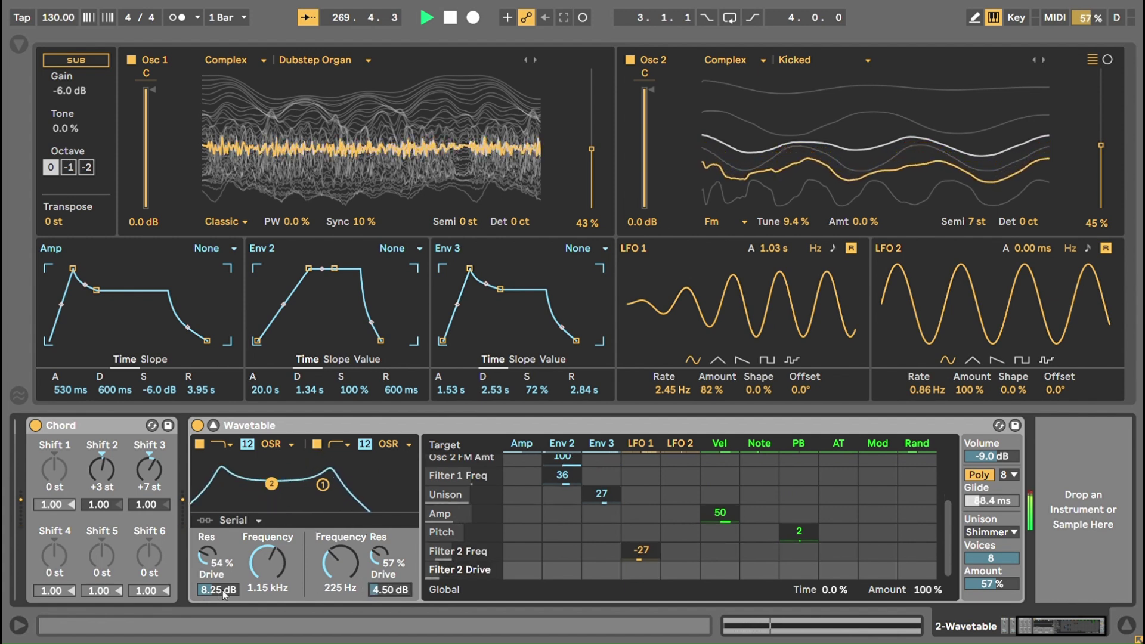
# - Set filter 1's drive to 7.12 dB and oscillator 2's FM amount to 25%
pyautogui.moveTo(224, 595); pyautogui.dragTo(234, 591)
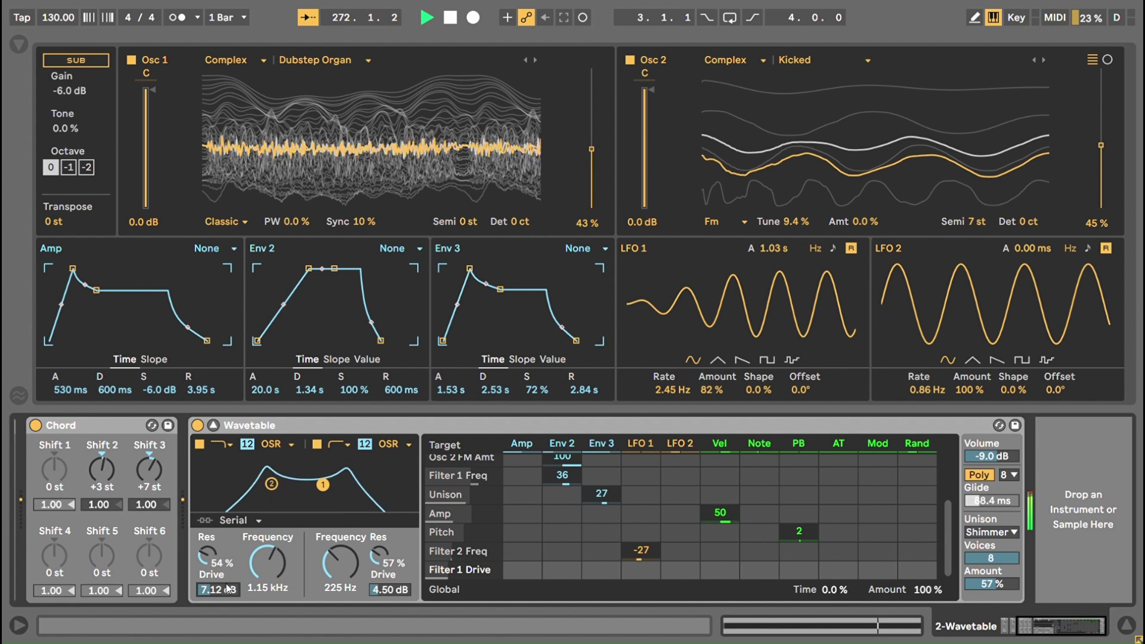
pyautogui.moveTo(865, 222); pyautogui.dragTo(865, 188)
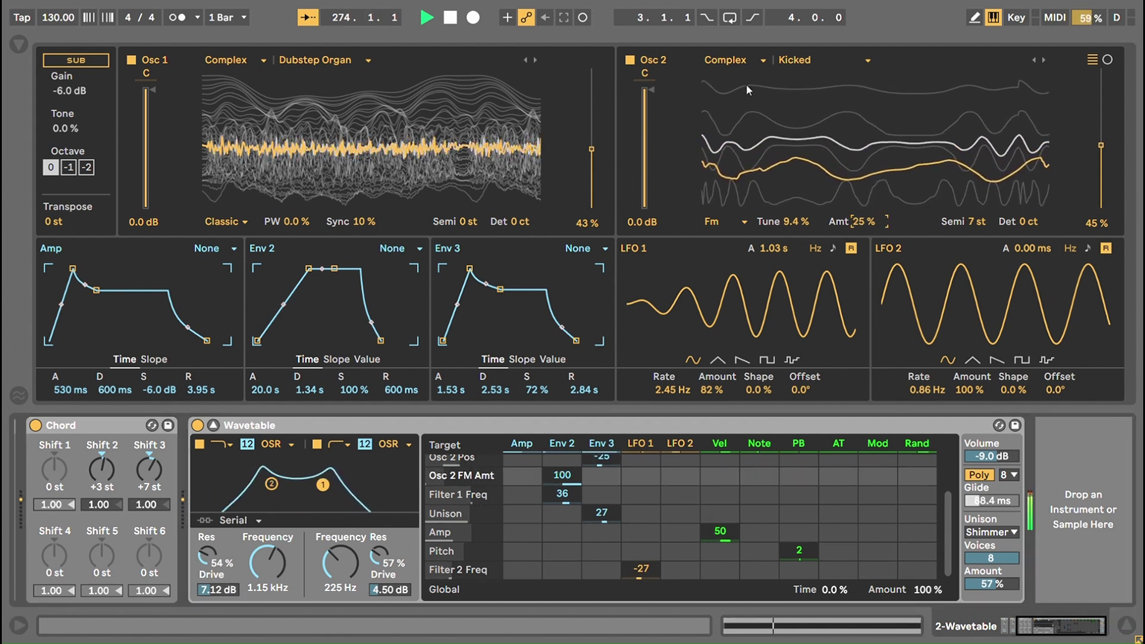
# - Change both oscillators' wavetables to Bit Ring and set oscillator 2's FM amount to 38%
pyautogui.click(818, 59)
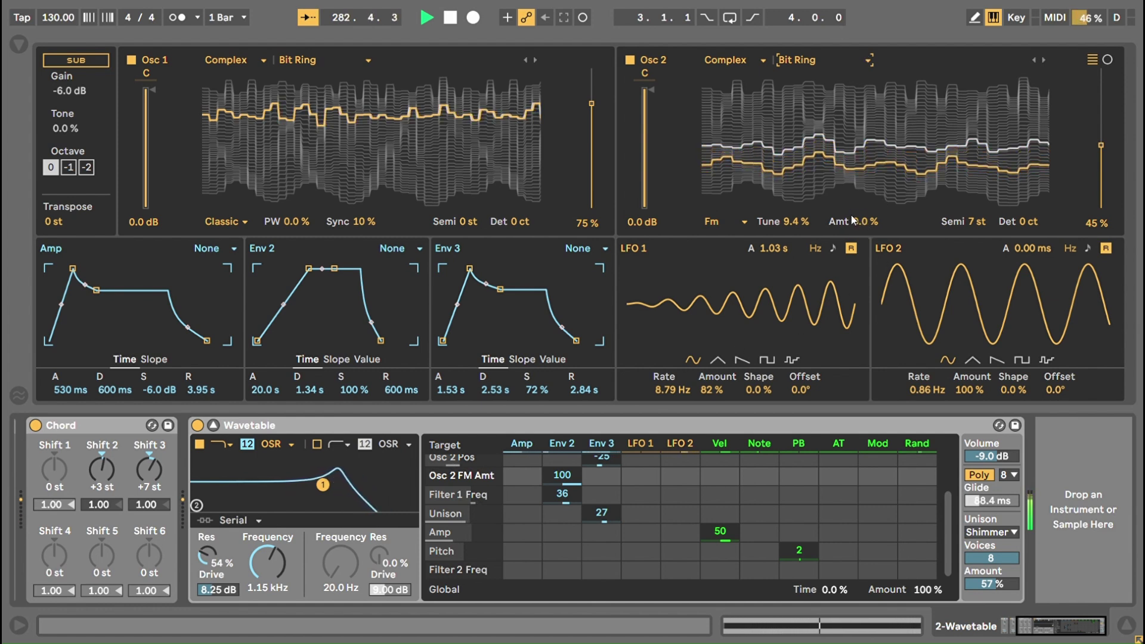
pyautogui.moveTo(869, 218); pyautogui.dragTo(869, 189)
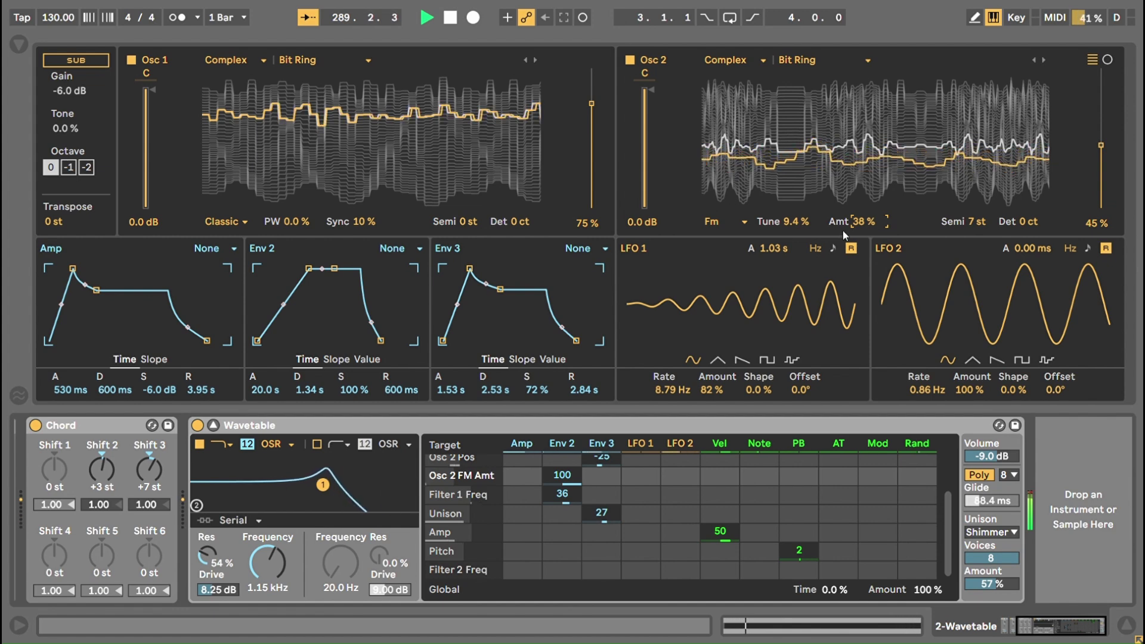
# - Try oscillator 2's FM Tune at 44%, and settle on 27%
pyautogui.click(799, 222)
pyautogui.moveTo(806, 223); pyautogui.dragTo(806, 197)
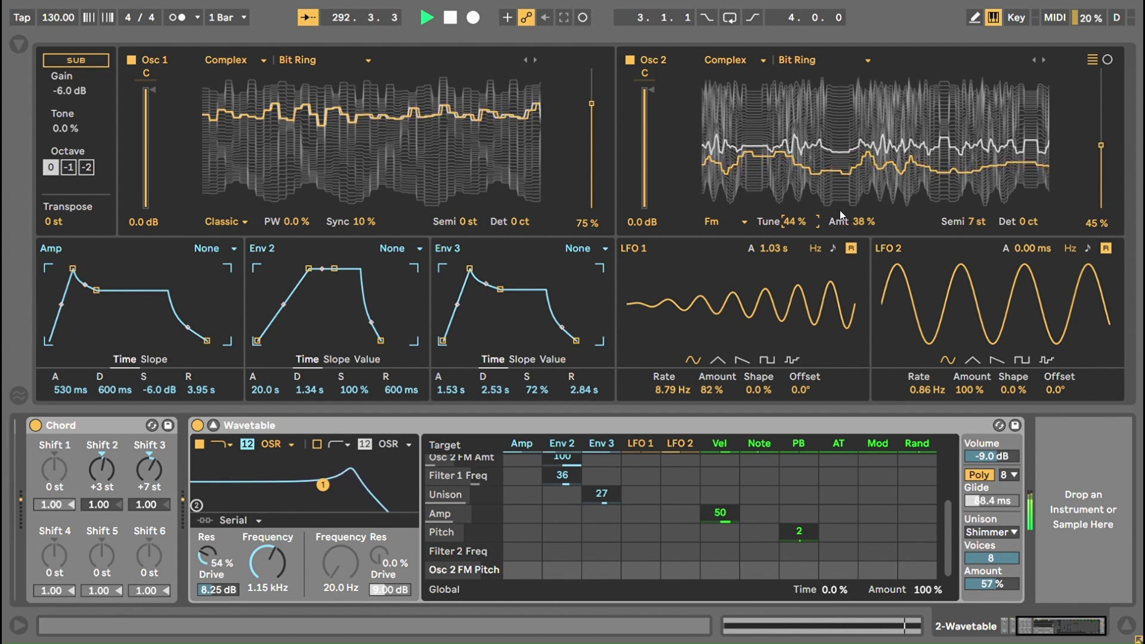
pyautogui.moveTo(808, 227); pyautogui.dragTo(808, 245)
# - Select oscillator 2's FM amount as a modulation target, and pick the Mod cell for Filter 2 Freq in the modulation matrix
pyautogui.click(870, 223)
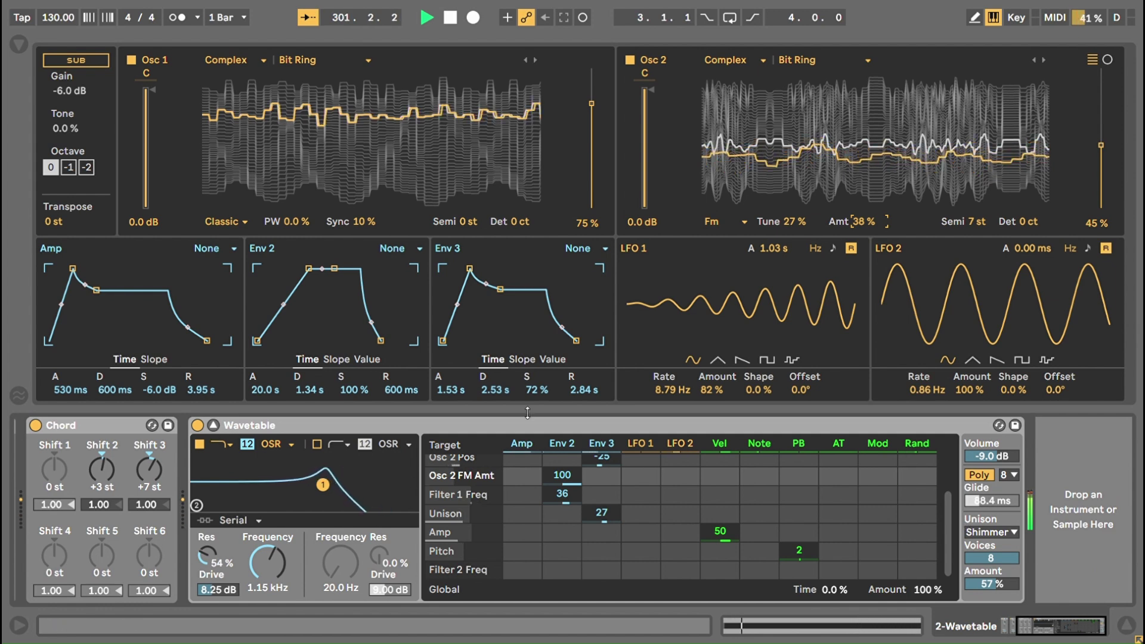
pyautogui.click(879, 569)
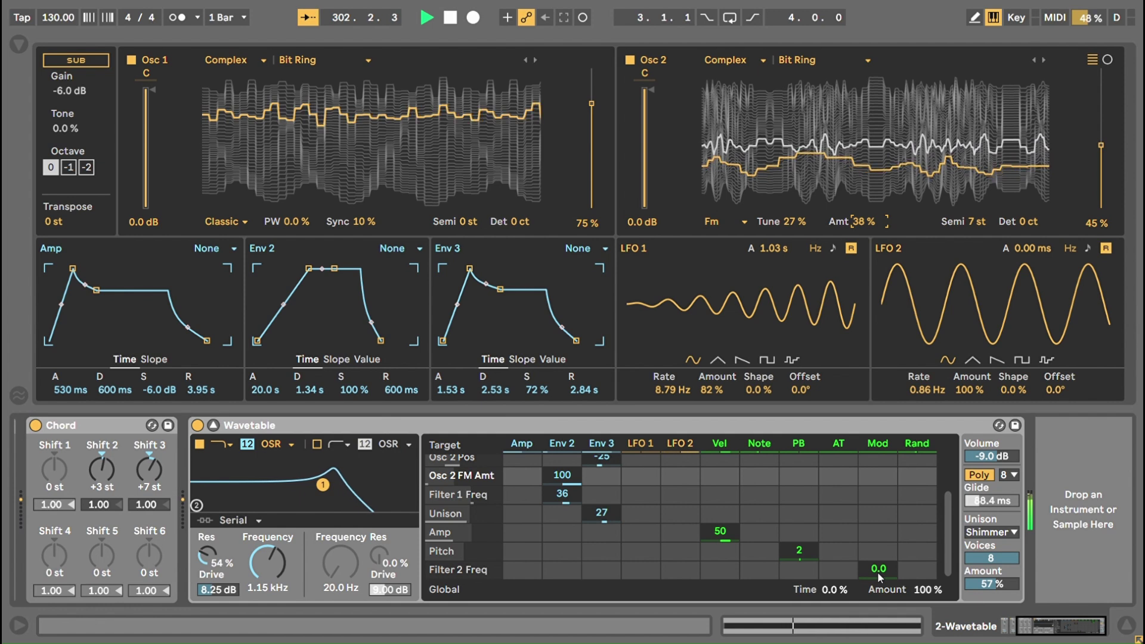